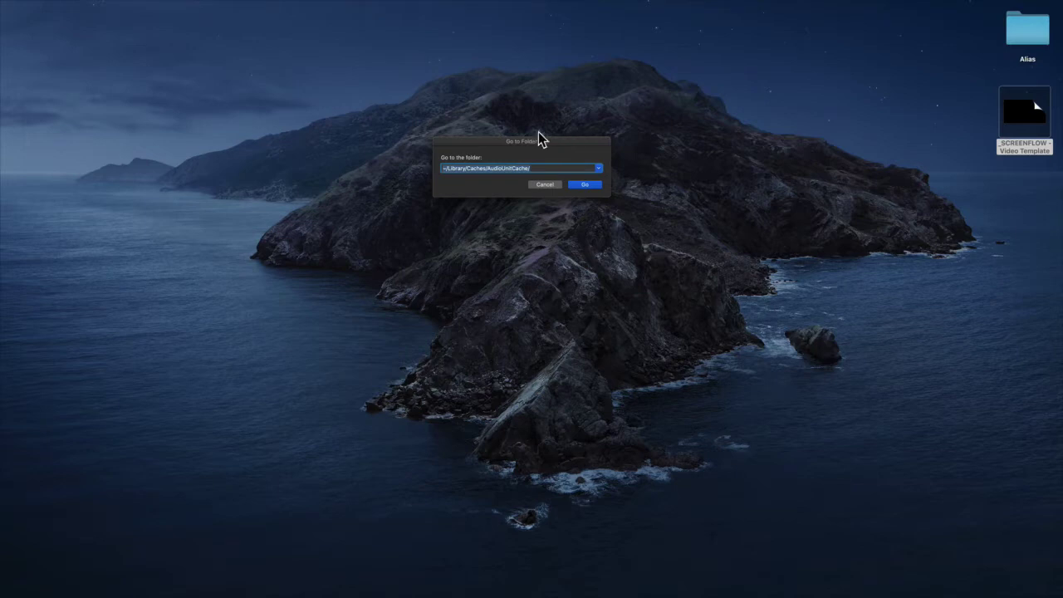
Open the AudioUnitCache folder via Go to Folder and select com.apple.audiounits.cache
mouse_move(209, 5)
left_click(106, 5)
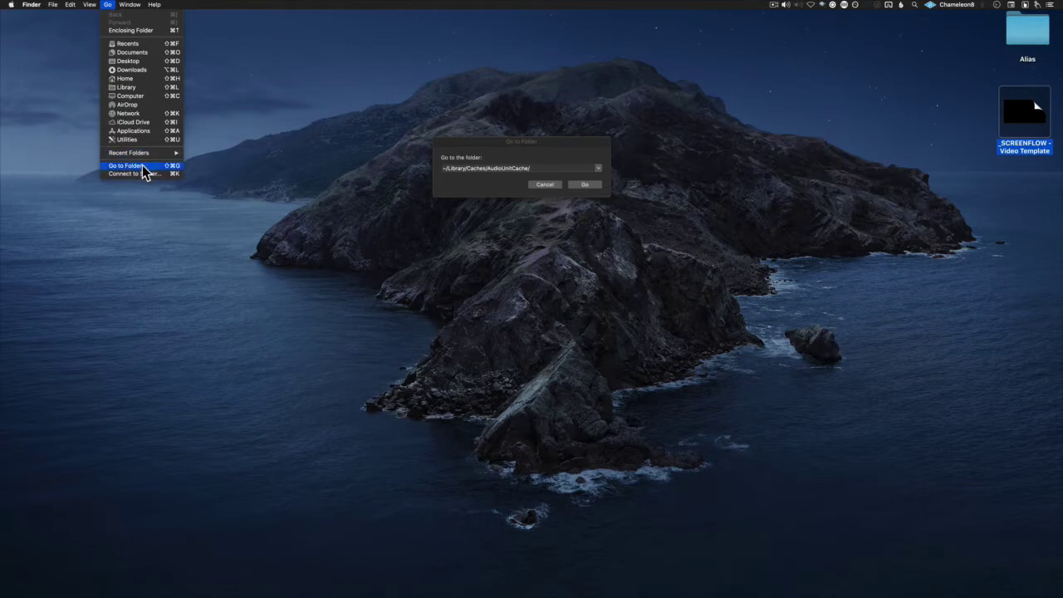
left_click(545, 143)
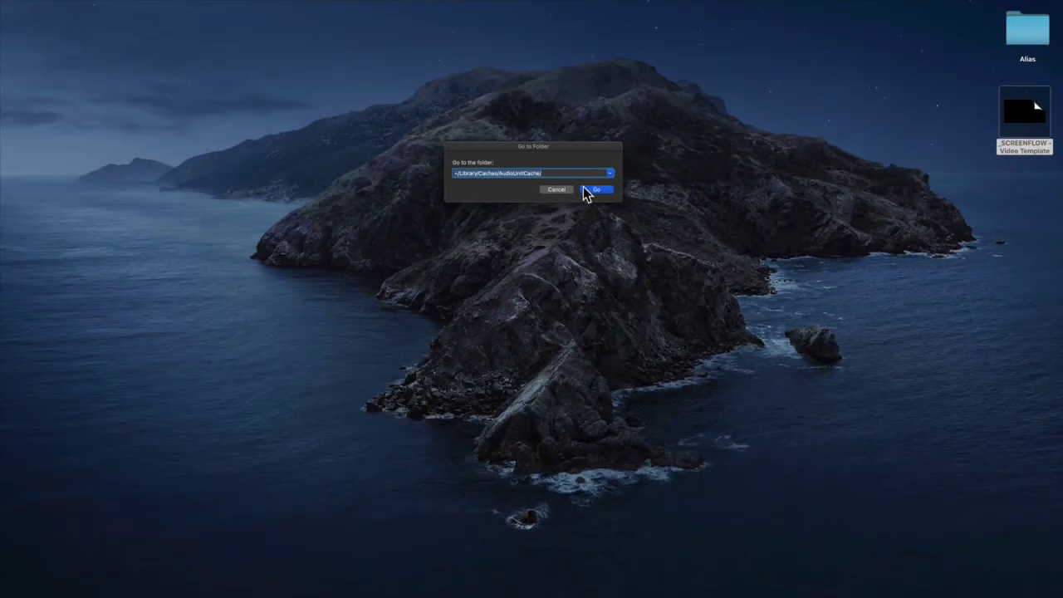
left_click(588, 189)
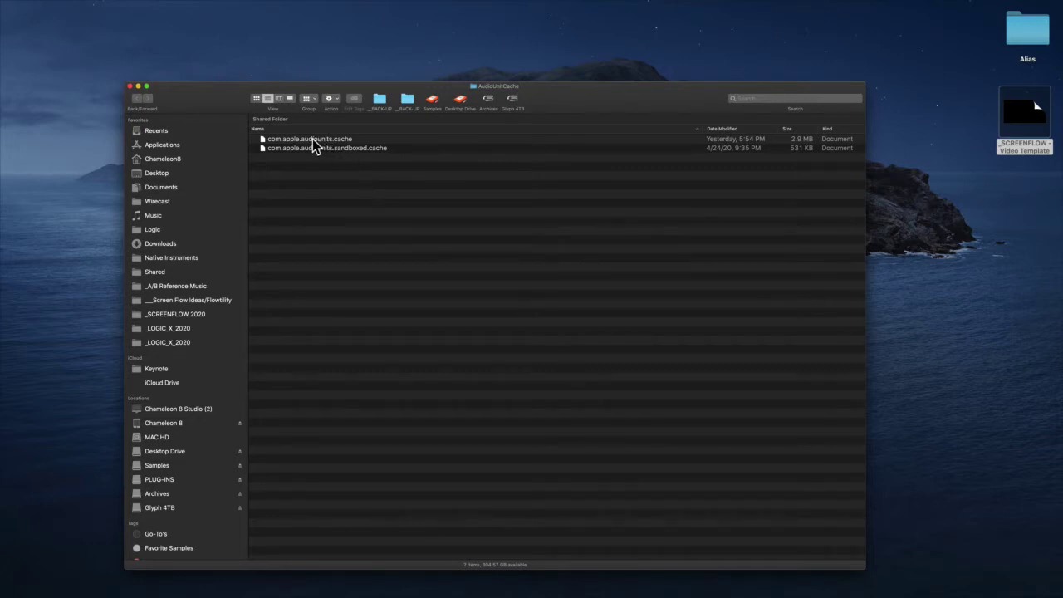
mouse_move(313, 140)
left_mouse_down()
mouse_move(332, 157)
mouse_move(325, 153)
left_mouse_up()
Close the AudioUnitCache window and launch Logic Pro from a Spotlight search for 'lo'
left_click(129, 86)
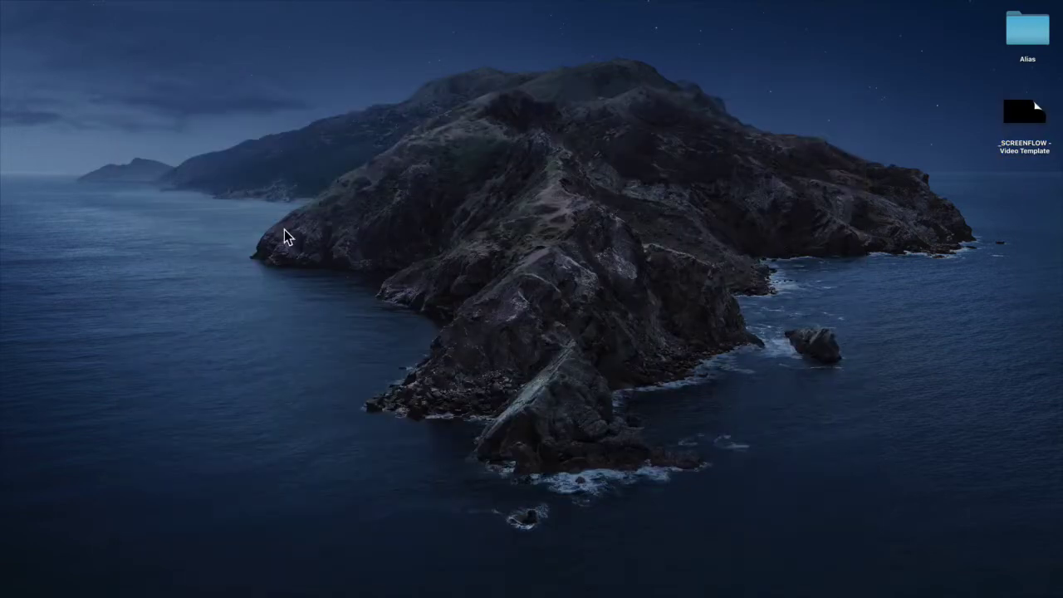
key("super+space")
type("lo")
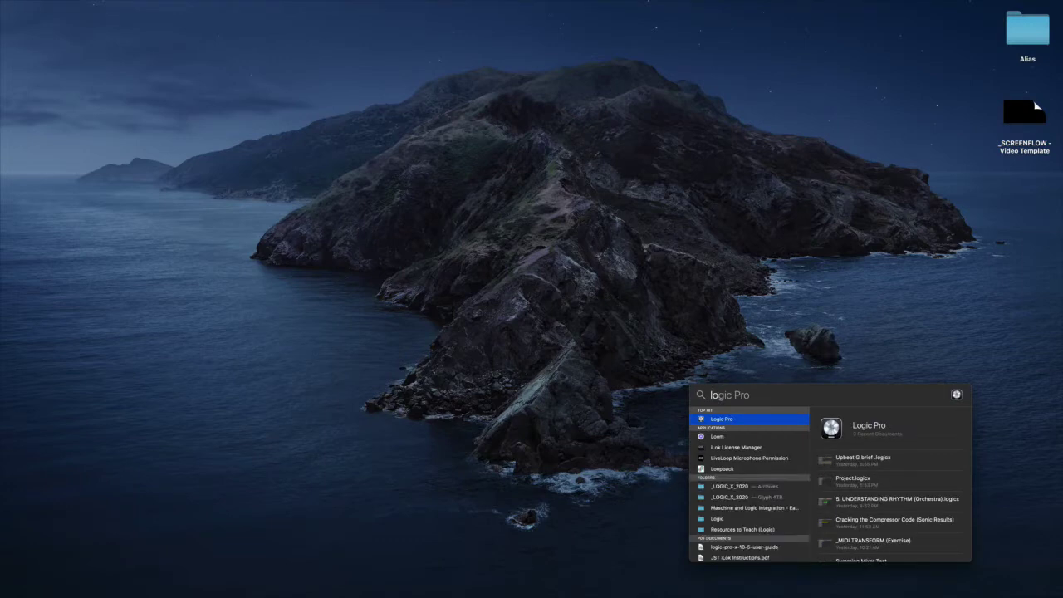
key("Return")
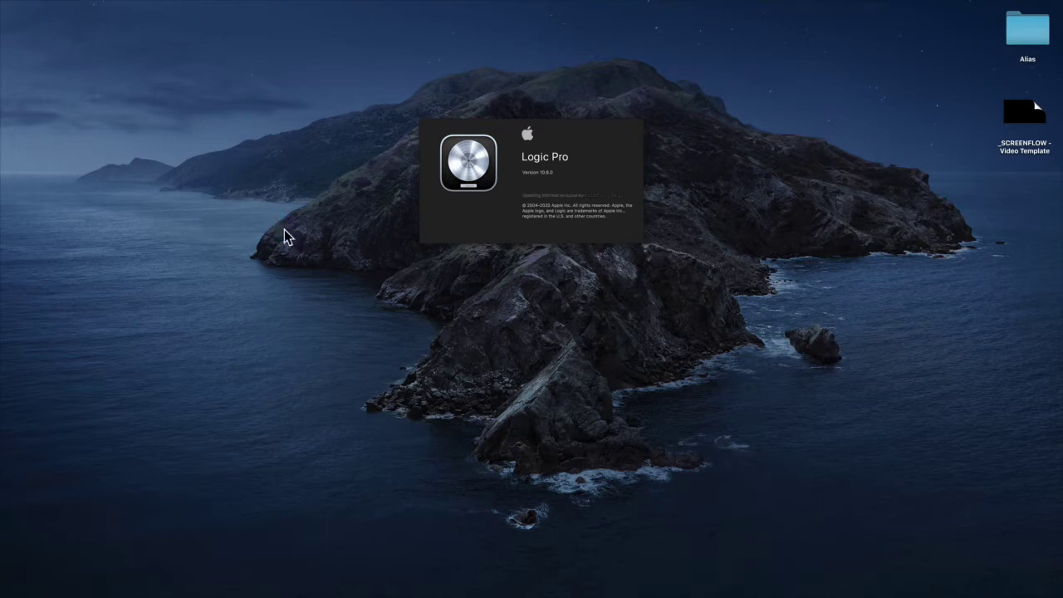
Start an empty project with one audio track and bring up the Plug-in Manager
key("Return")
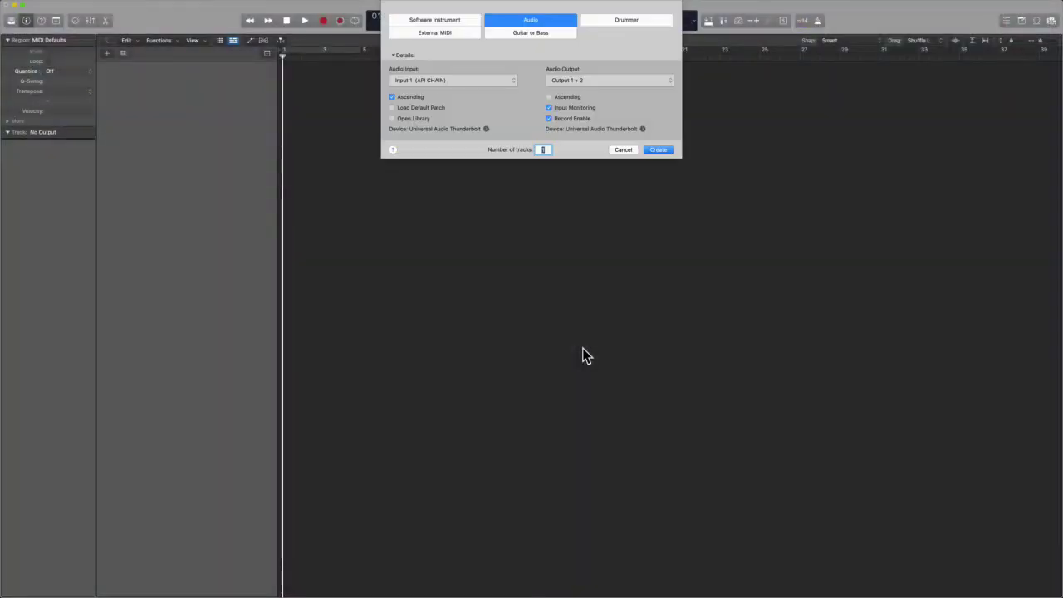
key("Return")
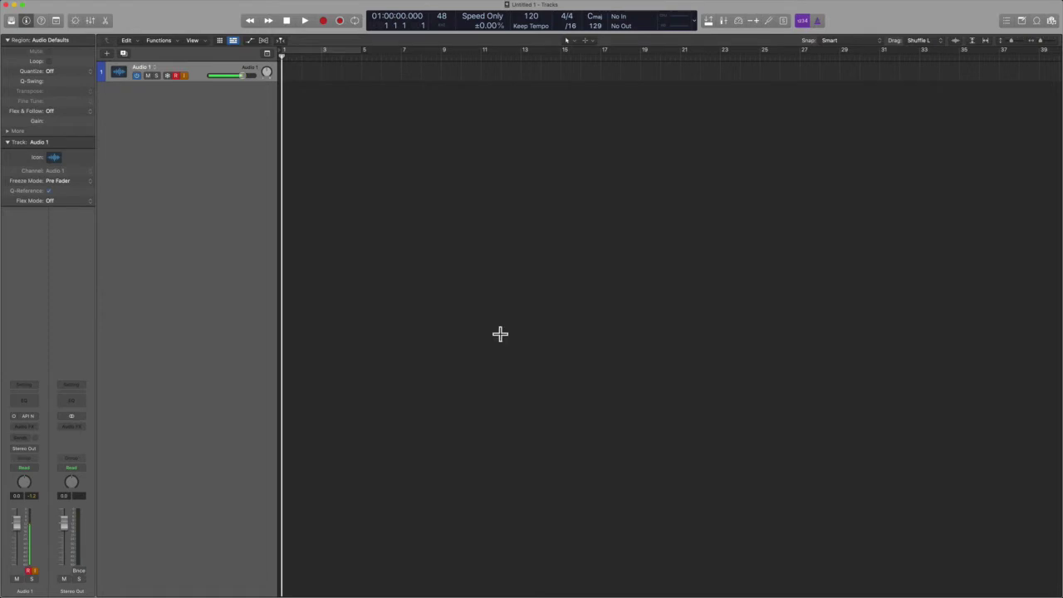
key("alt+p")
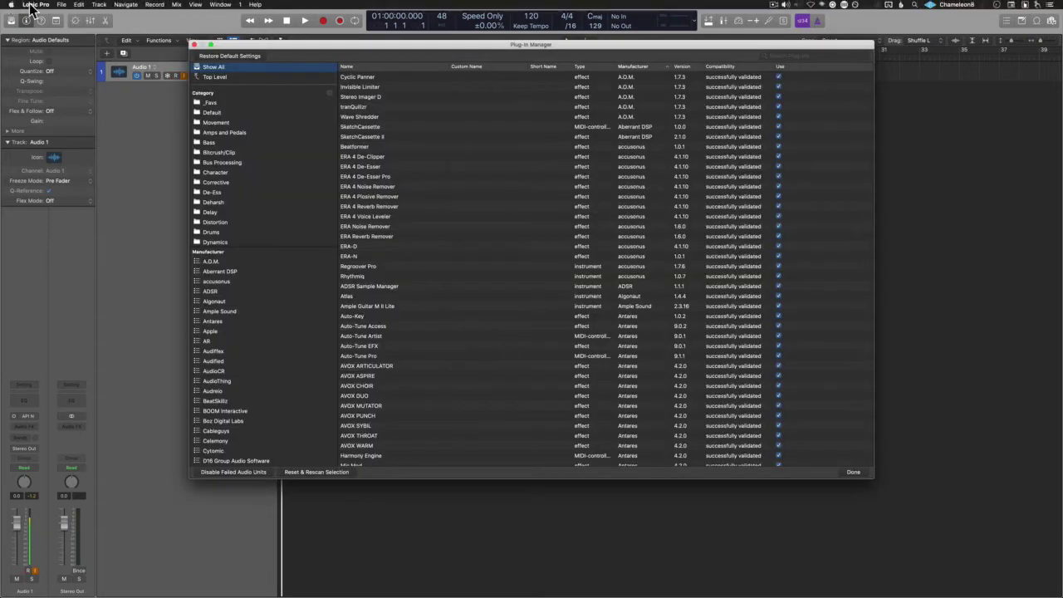
left_click(38, 5)
mouse_move(48, 28)
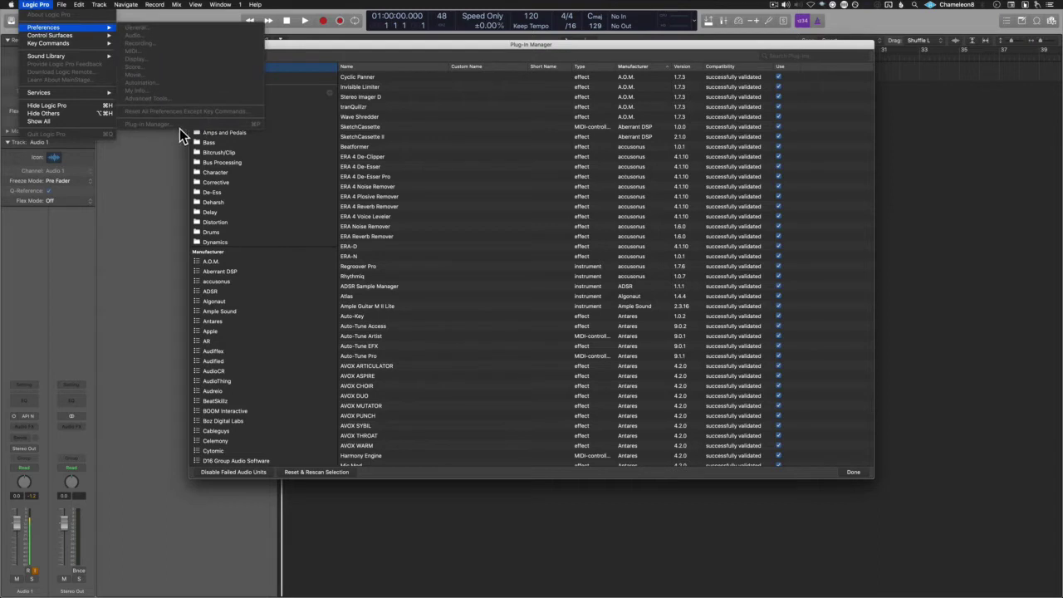
left_click(592, 43)
left_click_drag(584, 47, 590, 101)
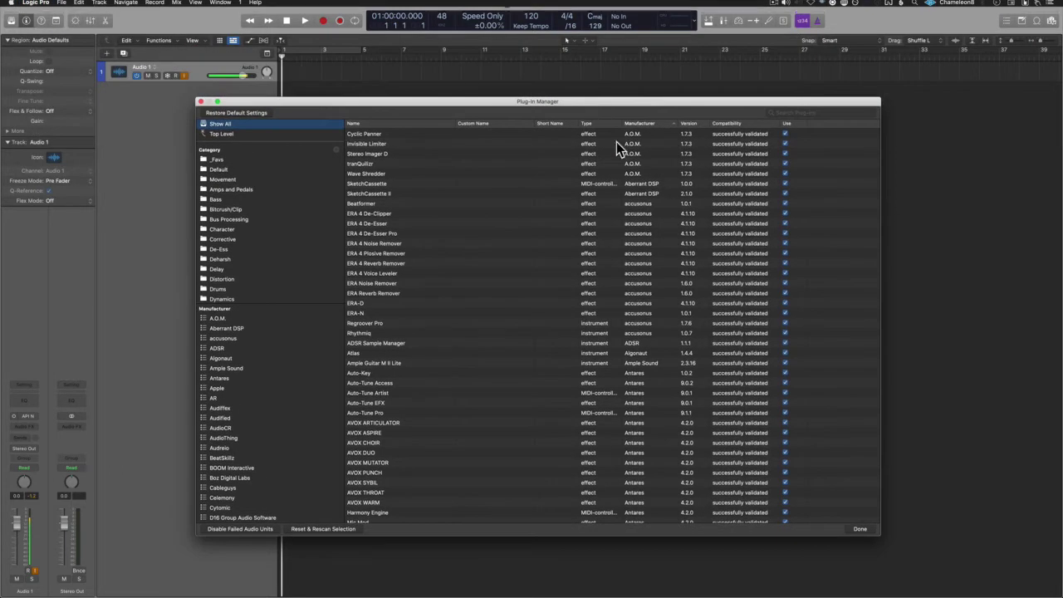
Browse the A.O.M. and MeldaProduction plug-ins, then list plug-ins from all manufacturers
left_click(241, 319)
scroll(244, 450, "down", 2)
scroll(246, 453, "up", 2)
scroll(244, 448, "down", 5)
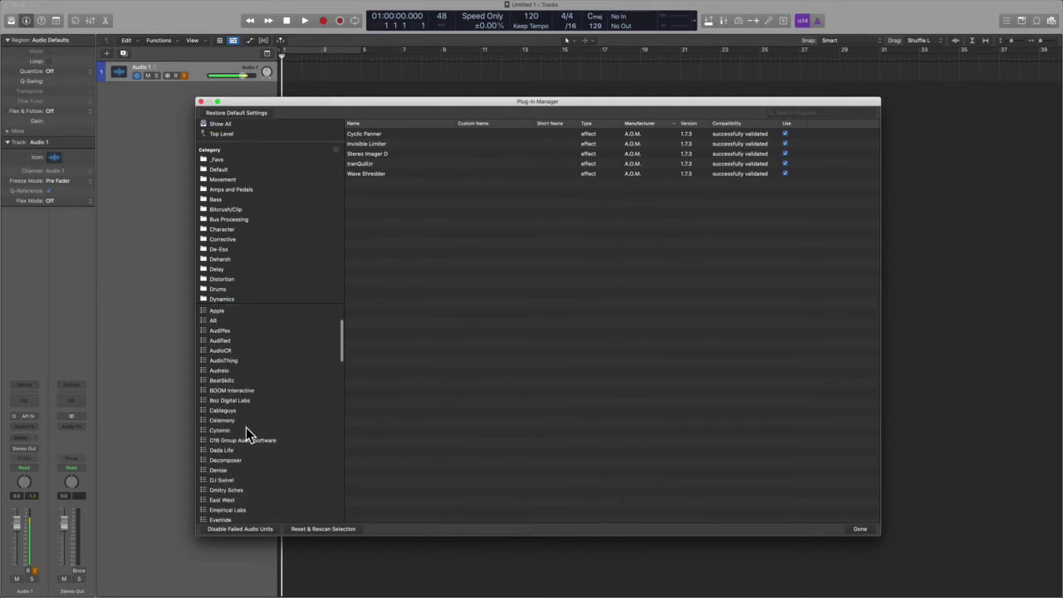
scroll(246, 427, "down", 15)
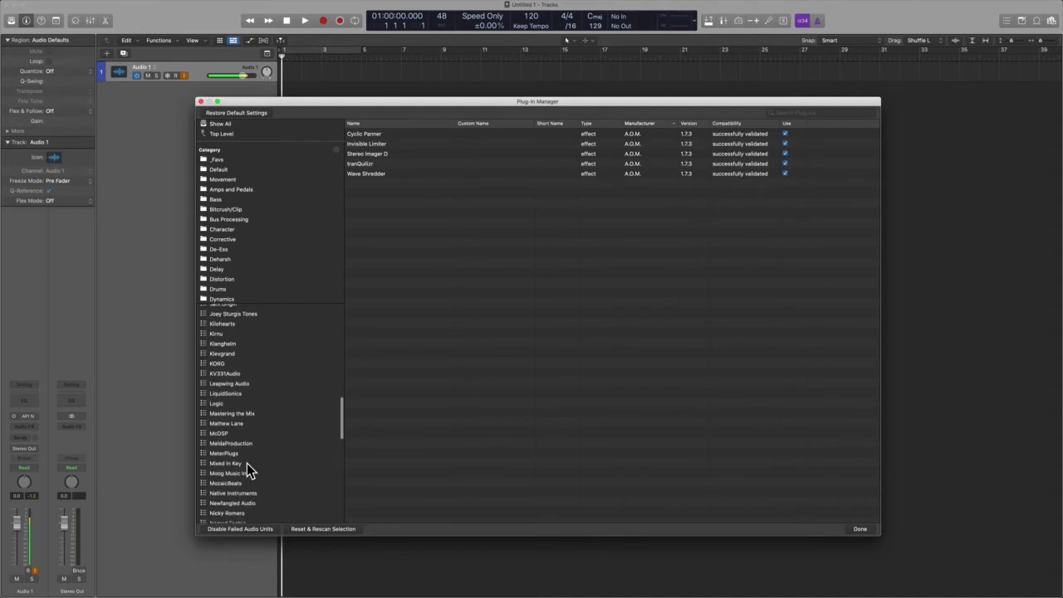
left_click(241, 443)
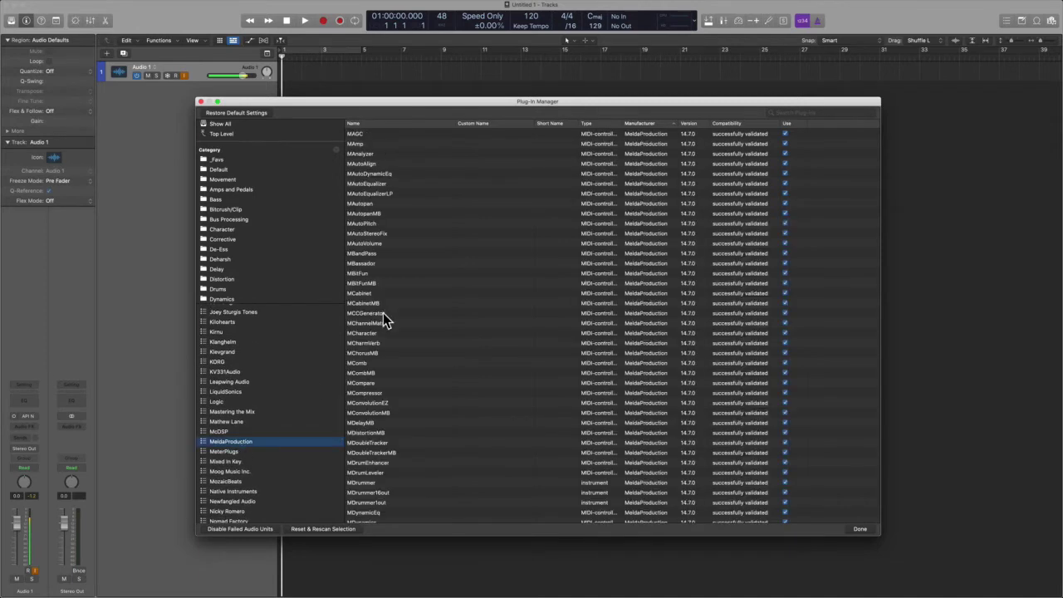
scroll(675, 309, "down", 20)
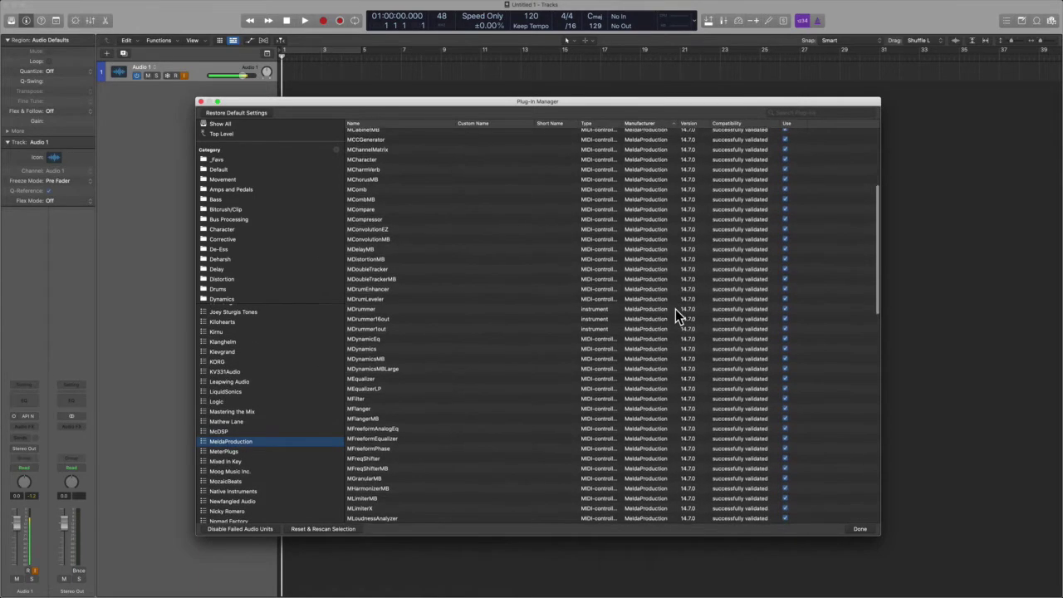
scroll(675, 308, "down", 3)
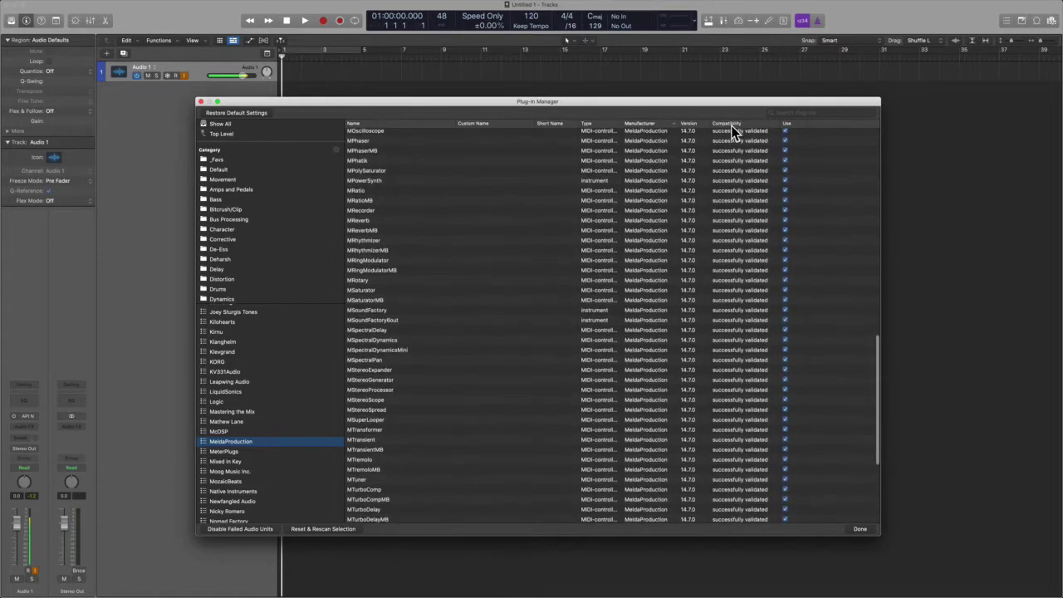
scroll(731, 131, "up", 20)
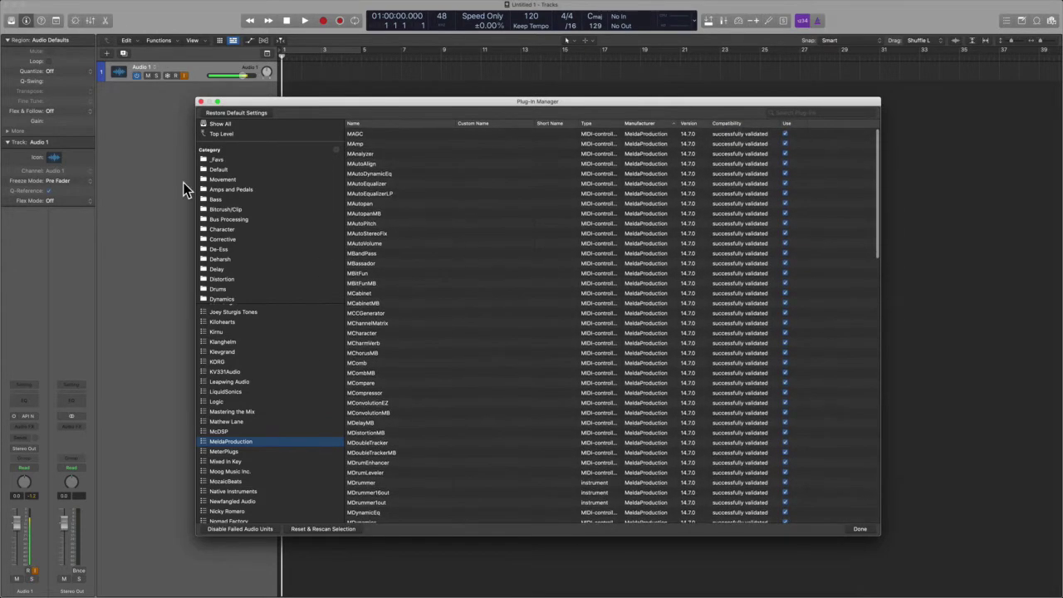
left_click(220, 124)
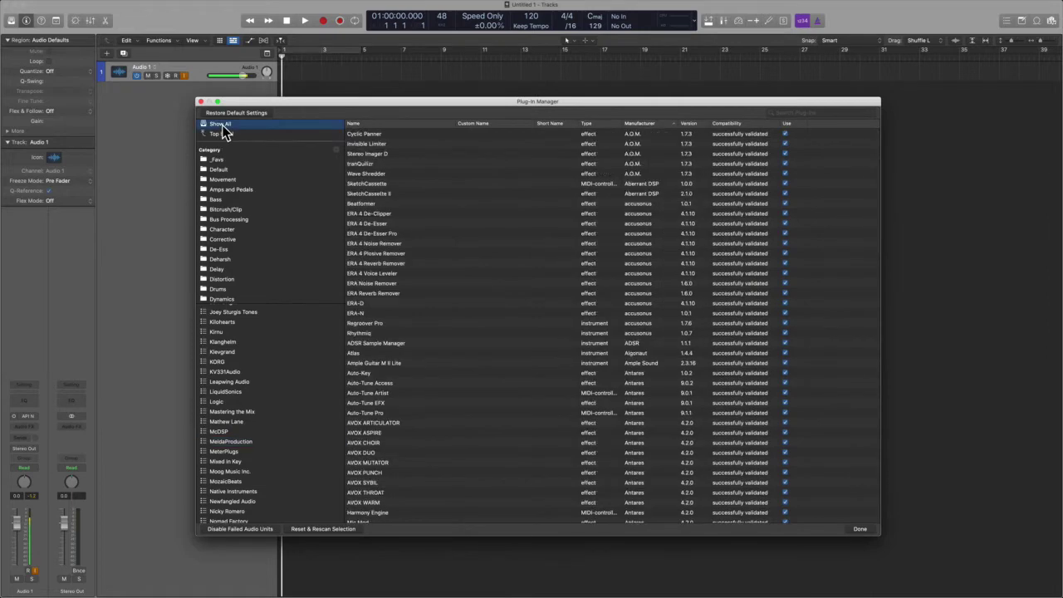
Sort by compatibility, select the unvalidated Audio Units, then reselect the failed TrackSpacer
left_click(750, 121)
scroll(752, 166, "down", 15)
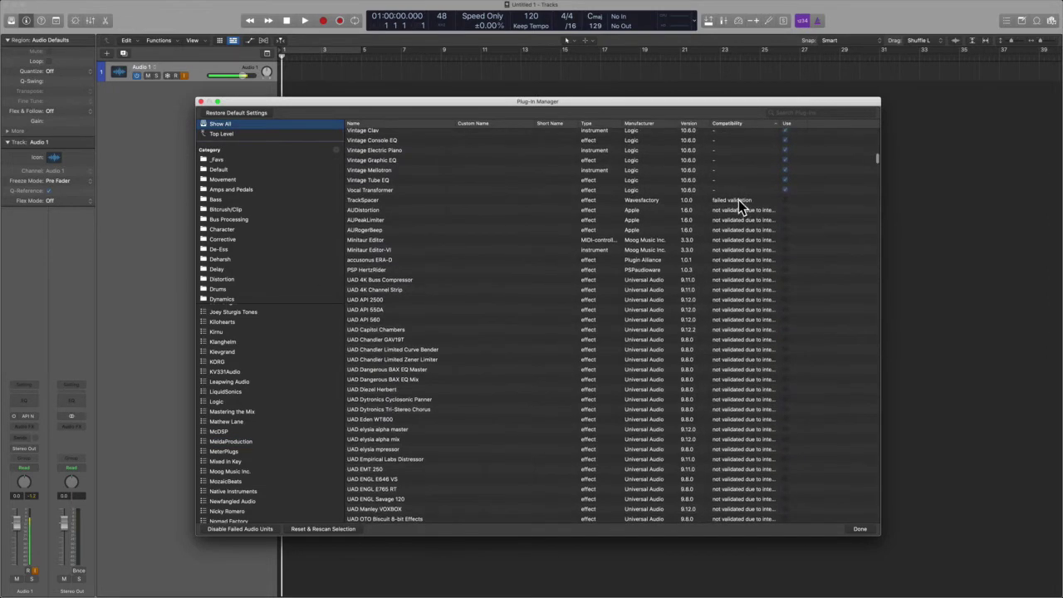
left_click(739, 202)
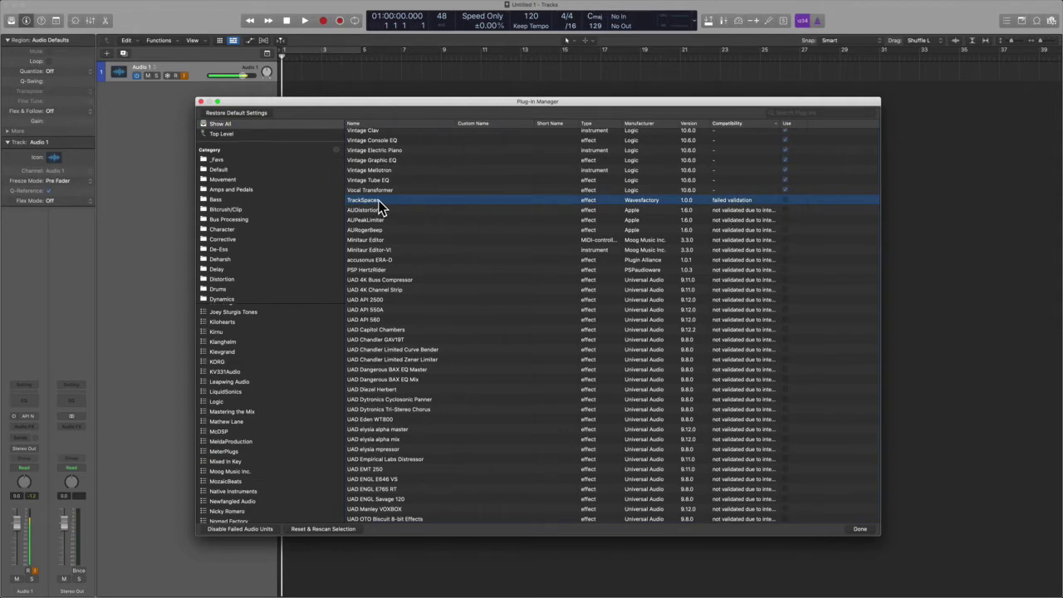
left_click(596, 210)
scroll(668, 337, "down", 3)
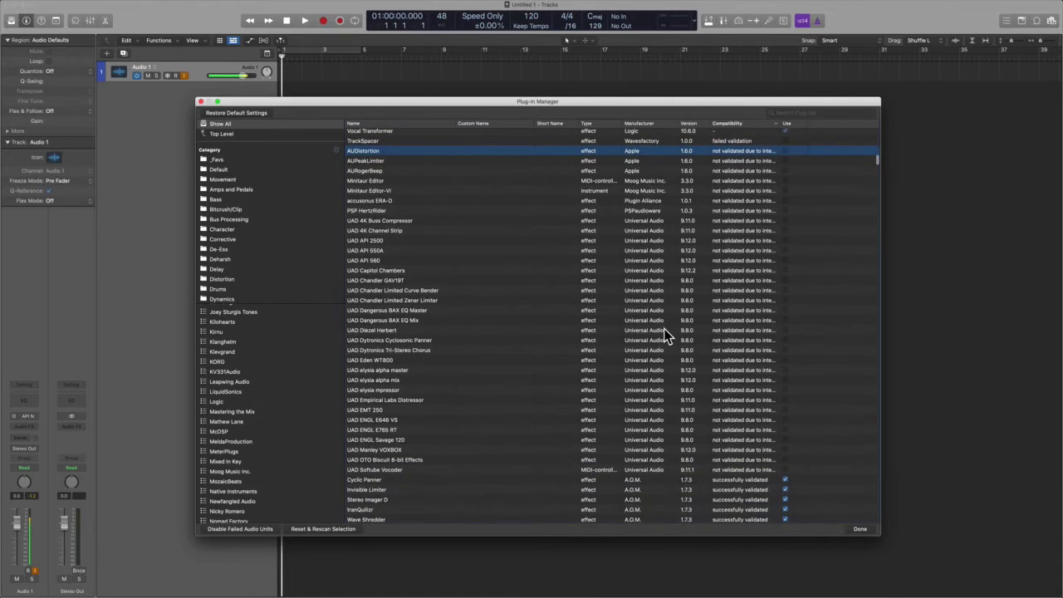
left_click(661, 469, "shift")
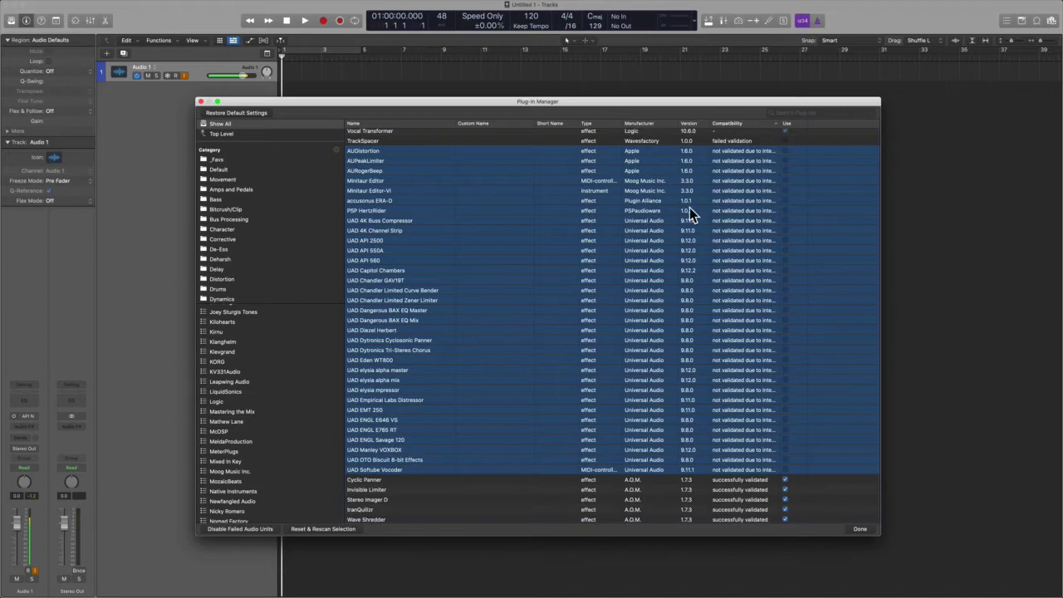
scroll(444, 210, "up", 3)
scroll(444, 214, "up", 5)
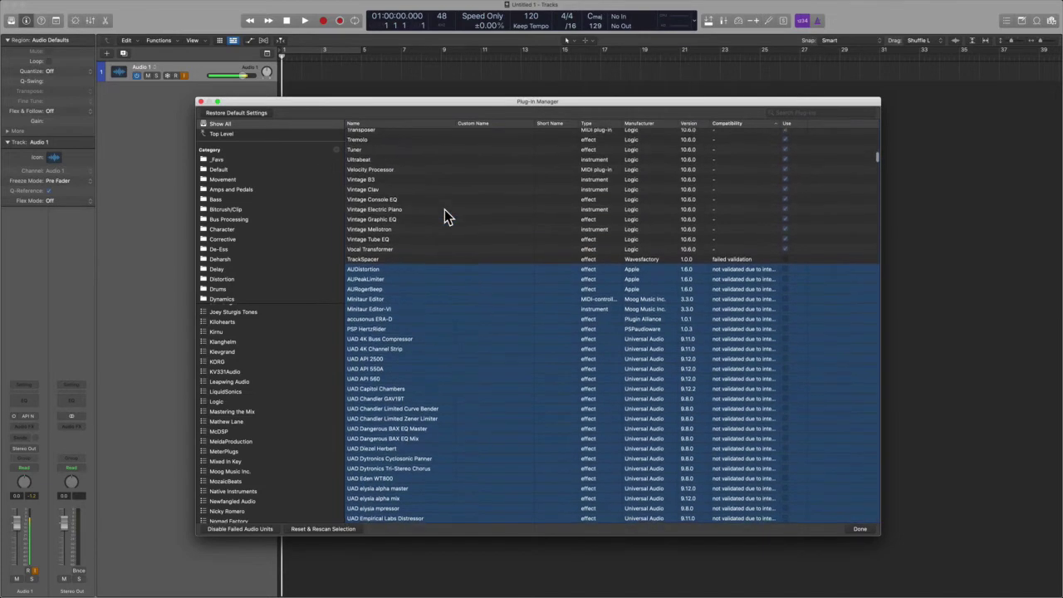
left_click(437, 259)
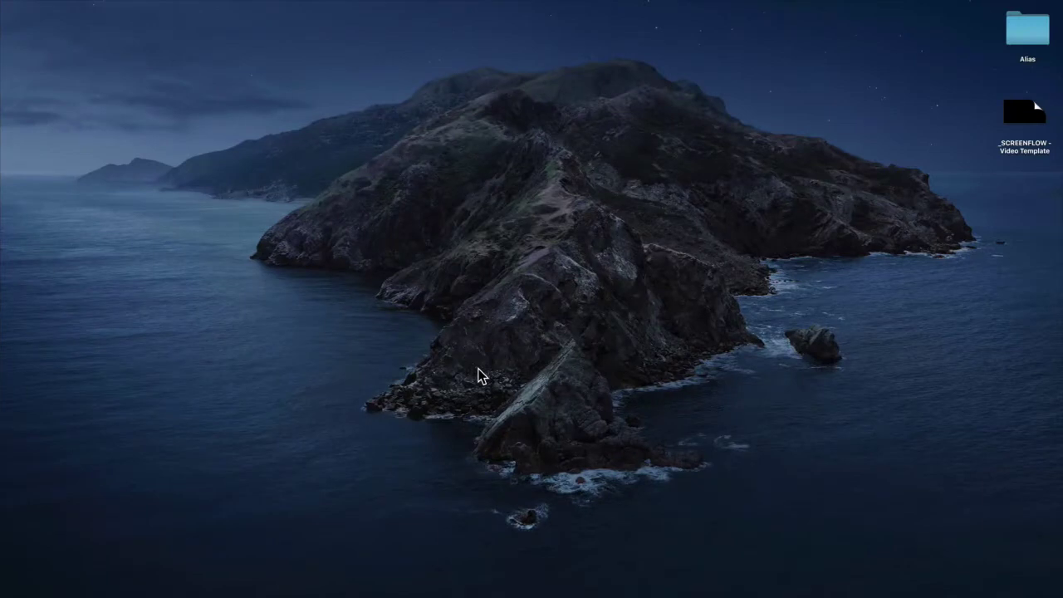
In a new Finder window, locate the Components folder under the Audio Settings tag and show its info
key("super+n")
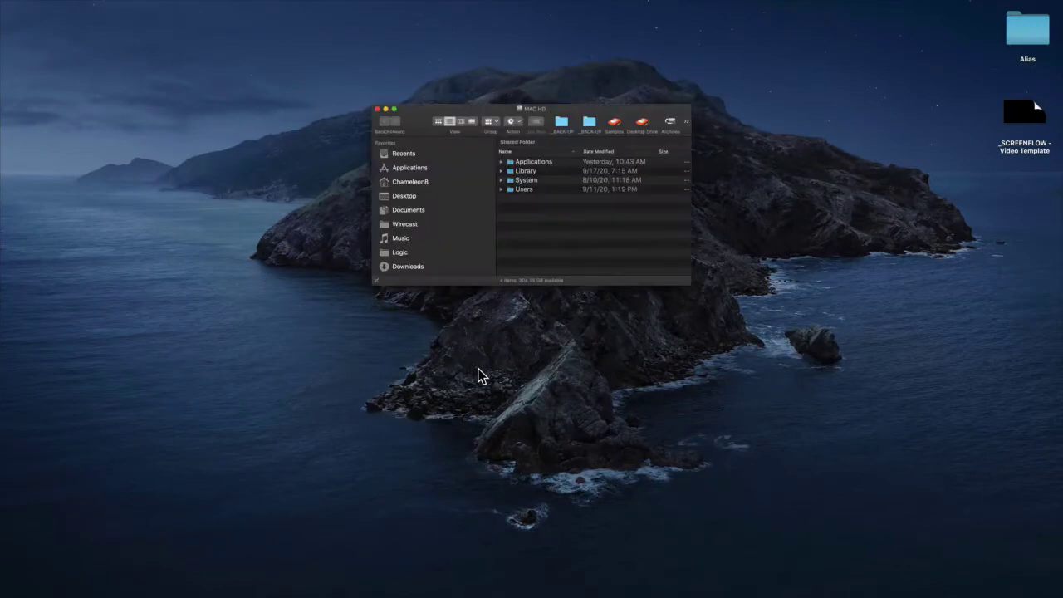
left_click_drag(688, 282, 893, 534)
scroll(449, 464, "down", 5)
left_click(437, 463)
double_click(536, 224)
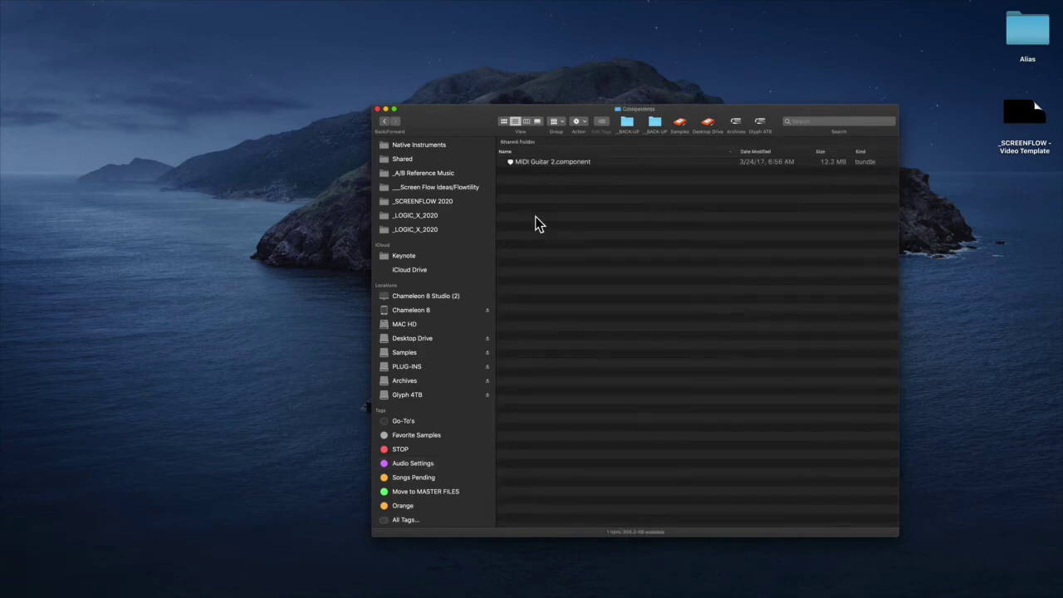
key("super+bracketleft")
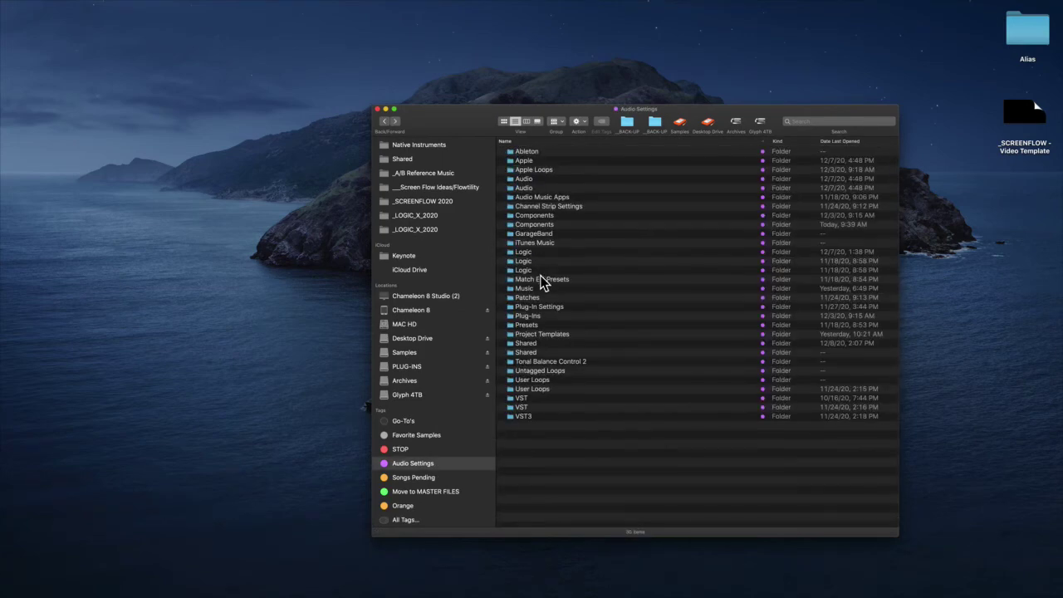
left_click(540, 225)
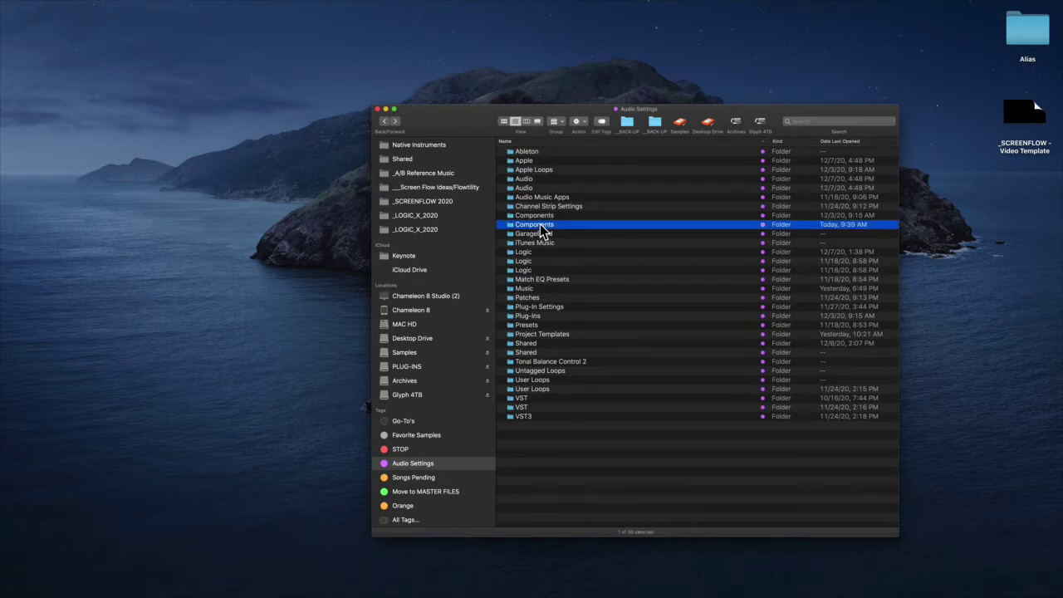
key("super+r")
key("super+i")
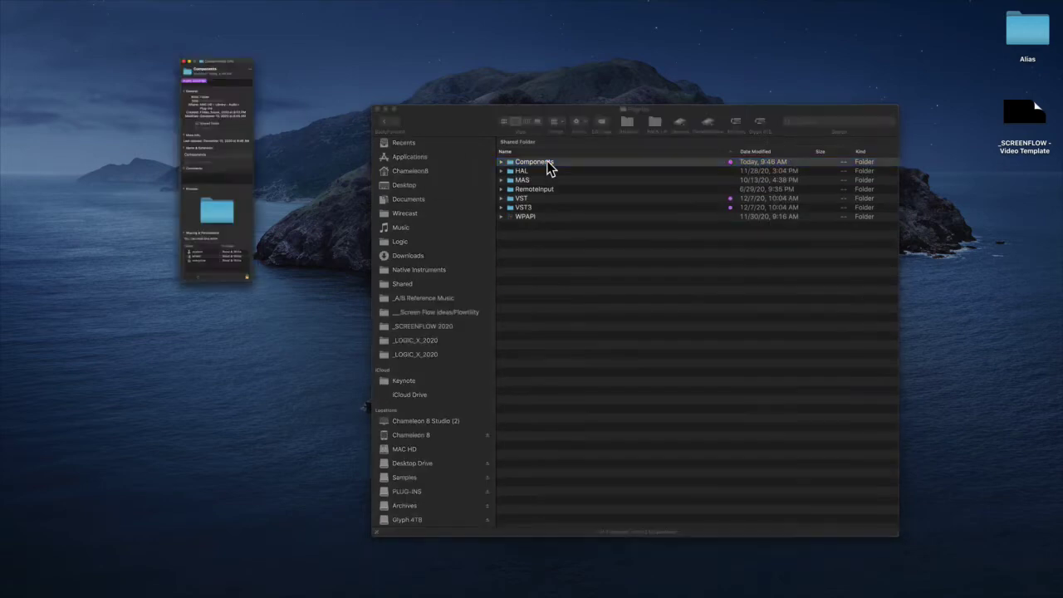
left_click_drag(100, 10, 274, 134)
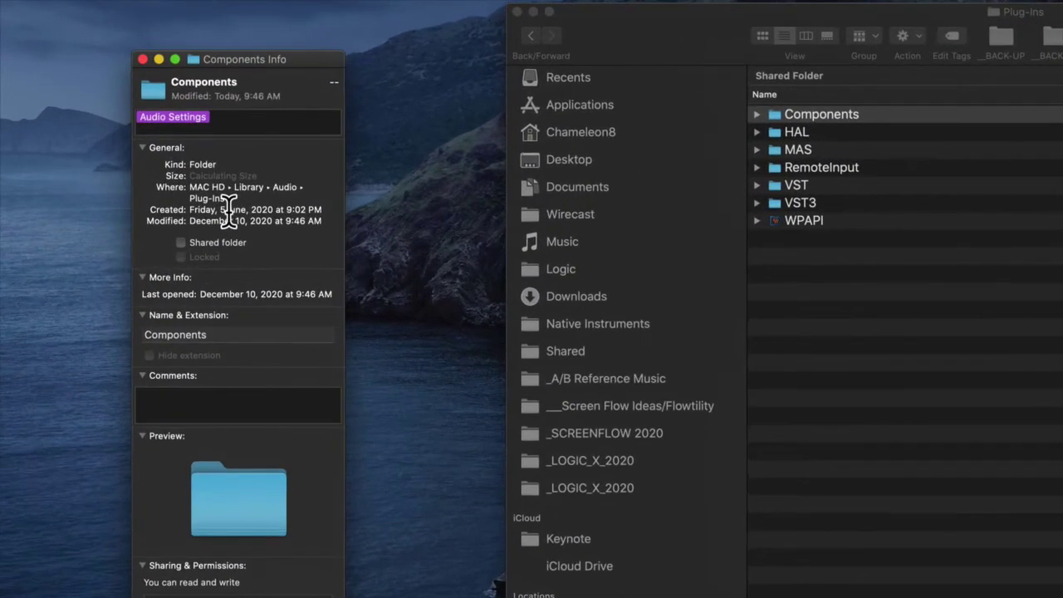
Navigate to MAC HD › Library › Audio › Plug-Ins › Components
scroll(233, 218, "down", 1)
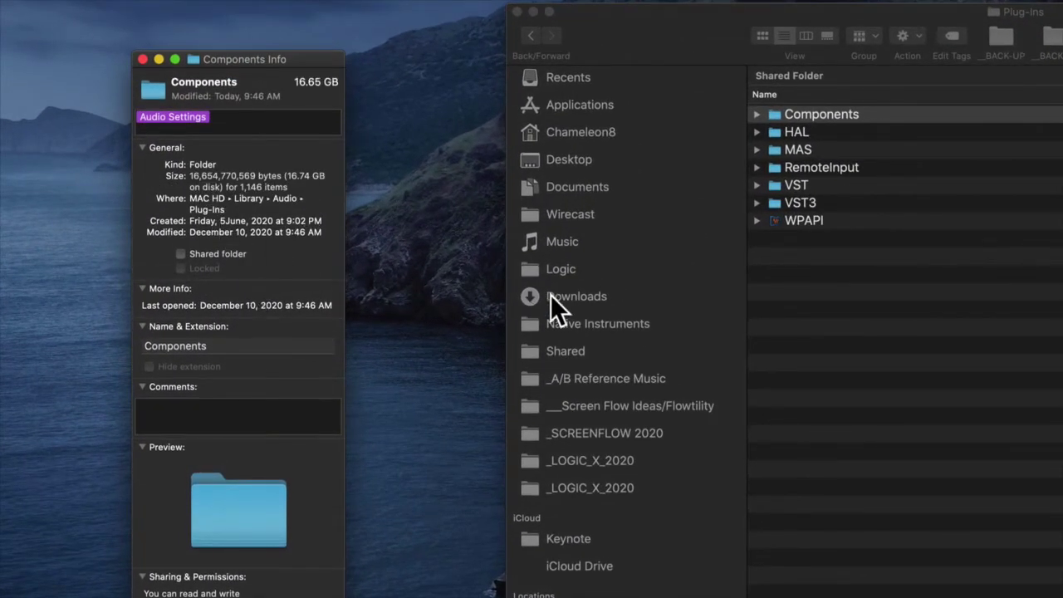
scroll(565, 309, "down", 5)
left_click(605, 429)
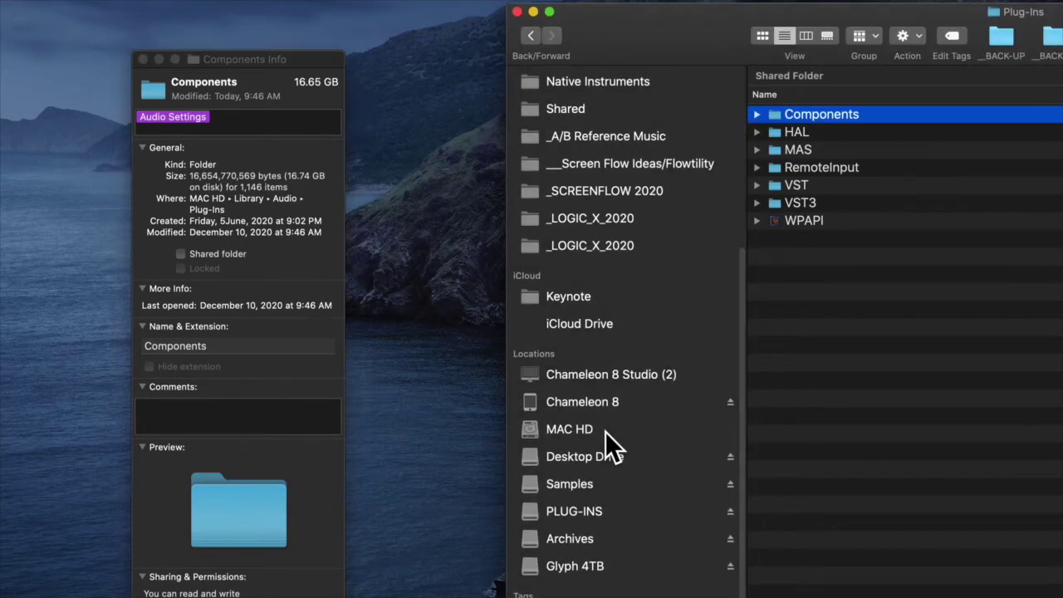
double_click(802, 133)
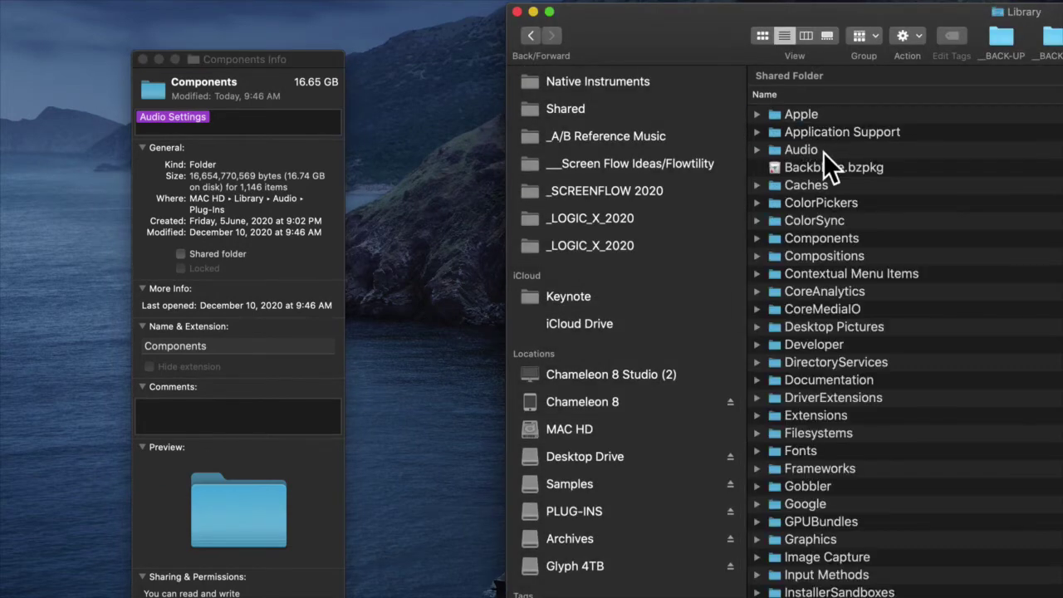
double_click(823, 152)
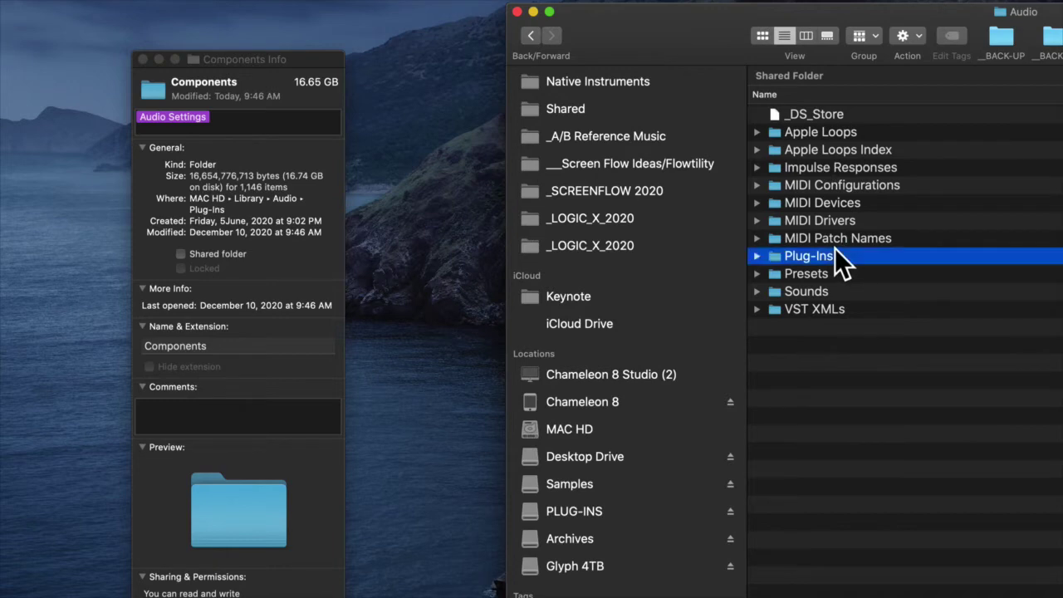
double_click(835, 249)
left_click(825, 114)
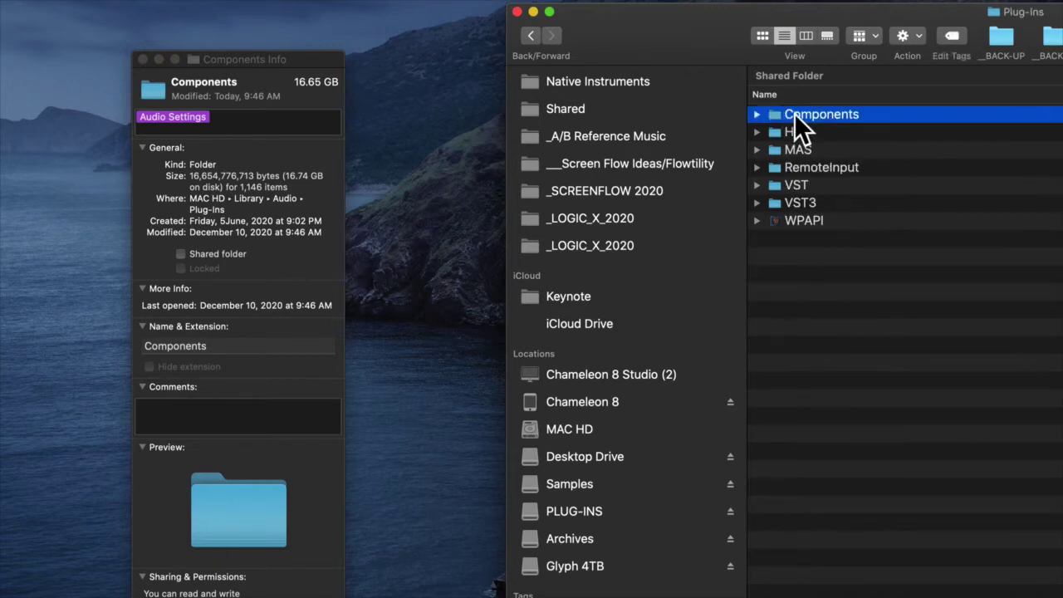
double_click(793, 113)
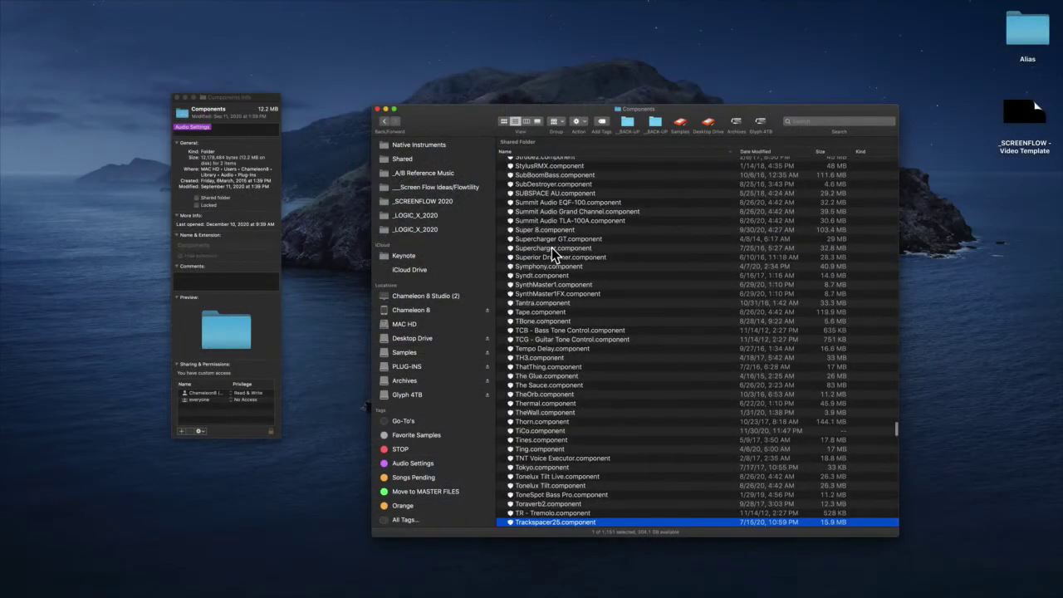
Move TrackSpacerx64.component to the Trash and close the Finder window
key("Down")
key("Down")
key("Down")
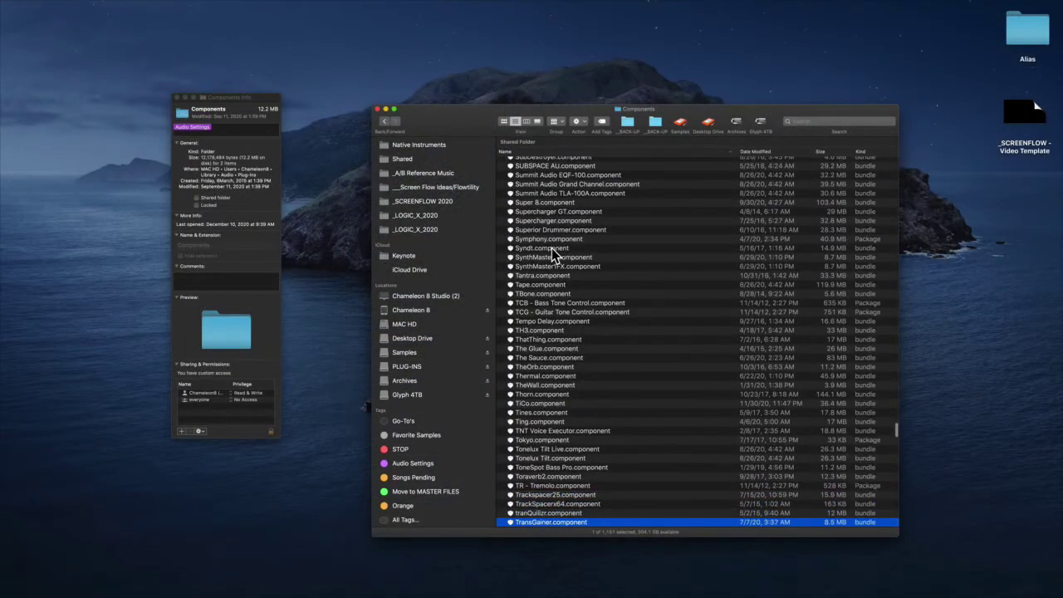
left_click(608, 496)
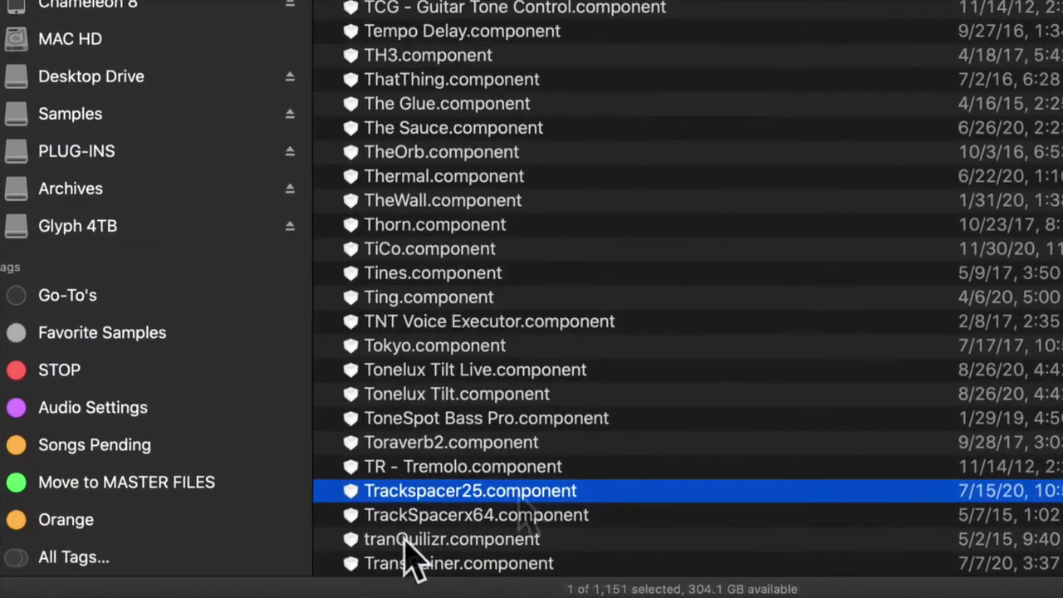
left_click(577, 504)
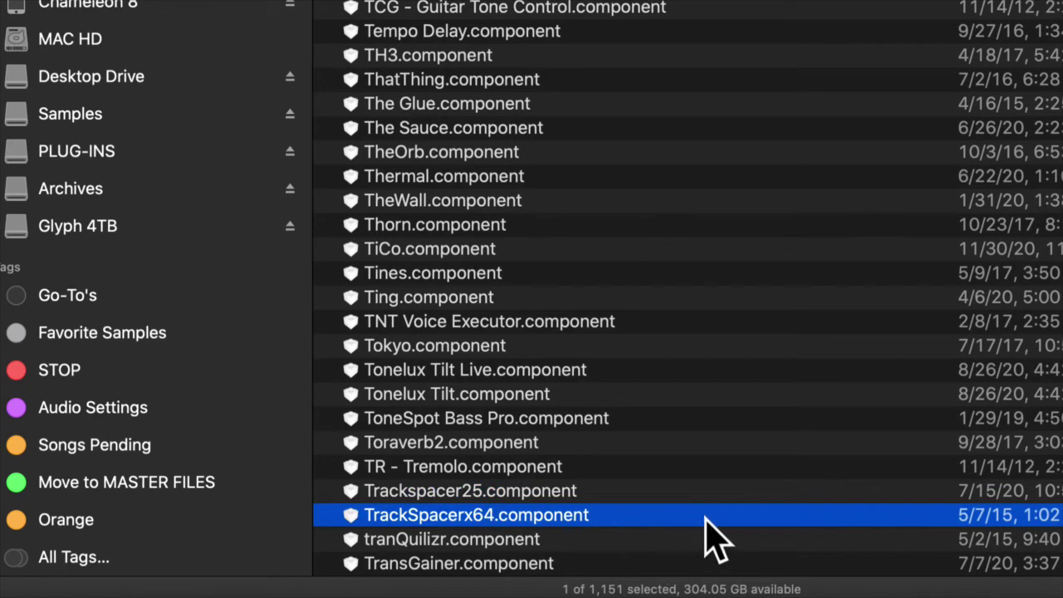
right_click(531, 520)
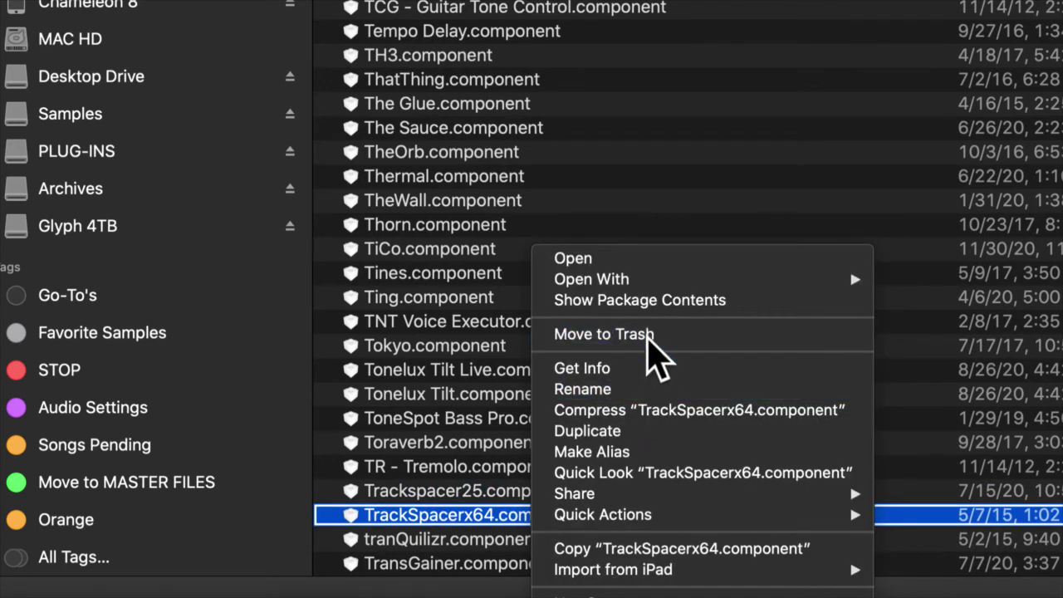
left_click(647, 336)
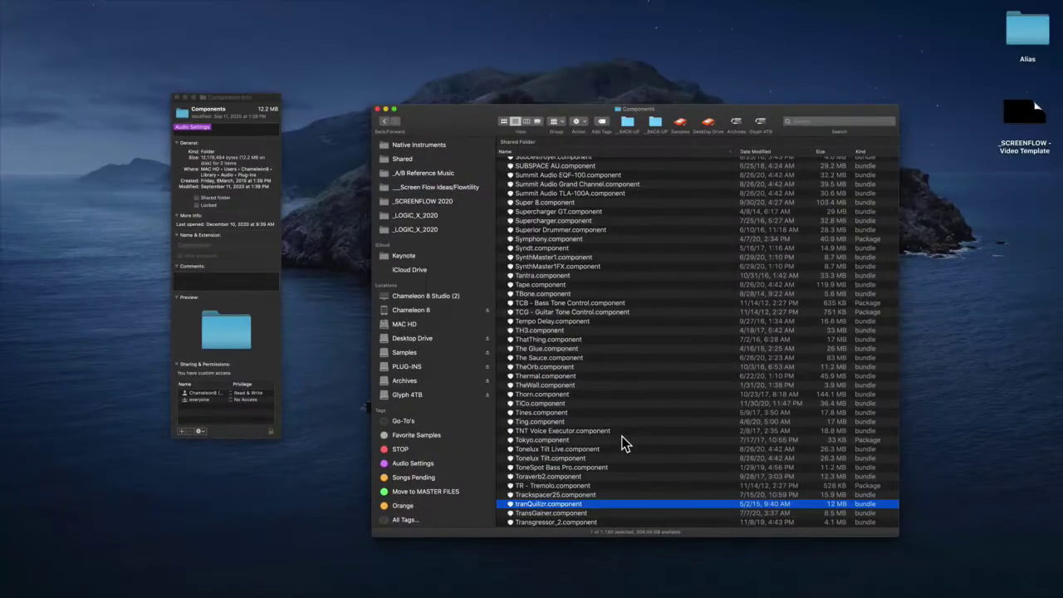
left_click(582, 118)
key("super+w")
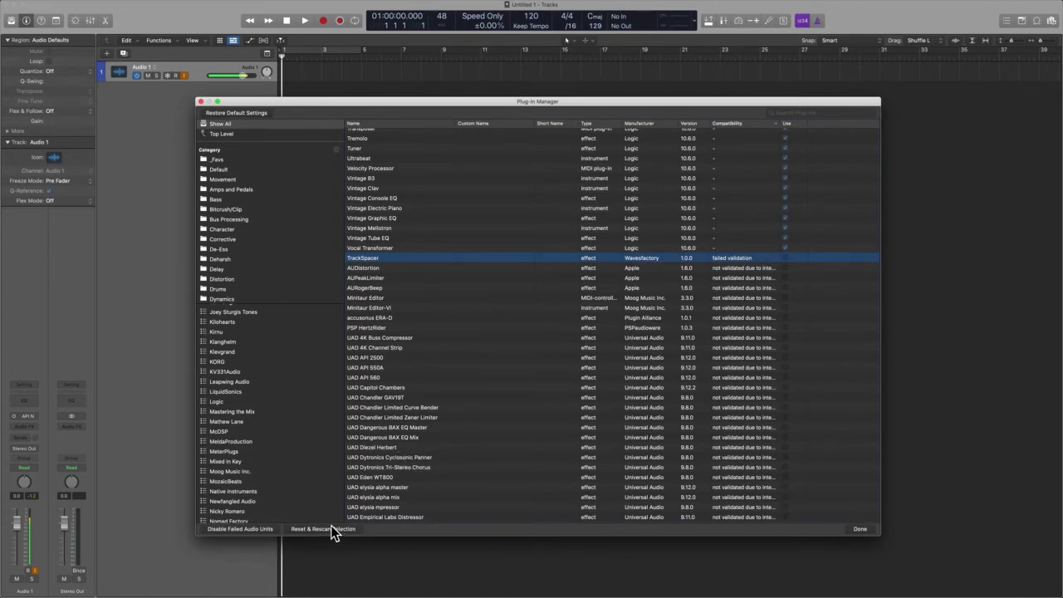
Reset and rescan TrackSpacer, dismiss the 'couldn't be opened' alert, and quit Logic Pro
left_click(332, 528)
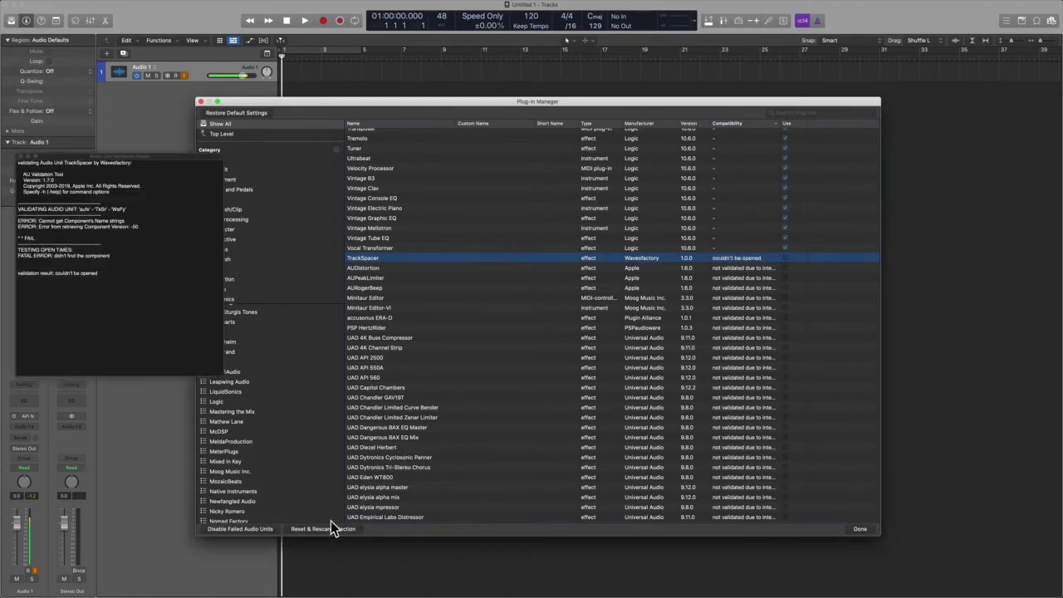
left_click(499, 279)
key("Escape")
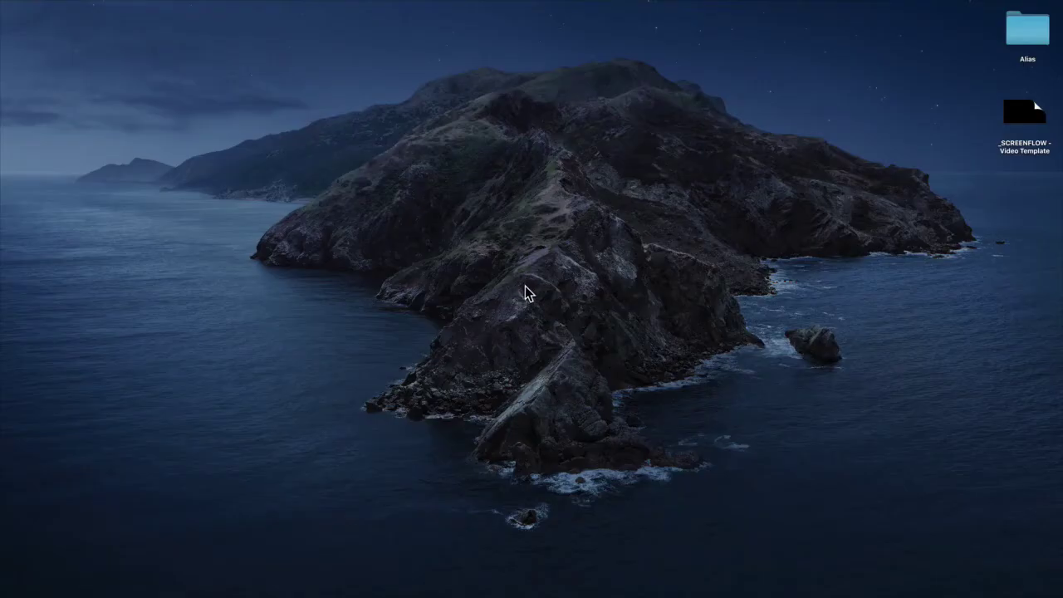
Relaunch Logic Pro via Spotlight and sort the Plug-in Manager by Compatibility
key("super+space")
type("lo")
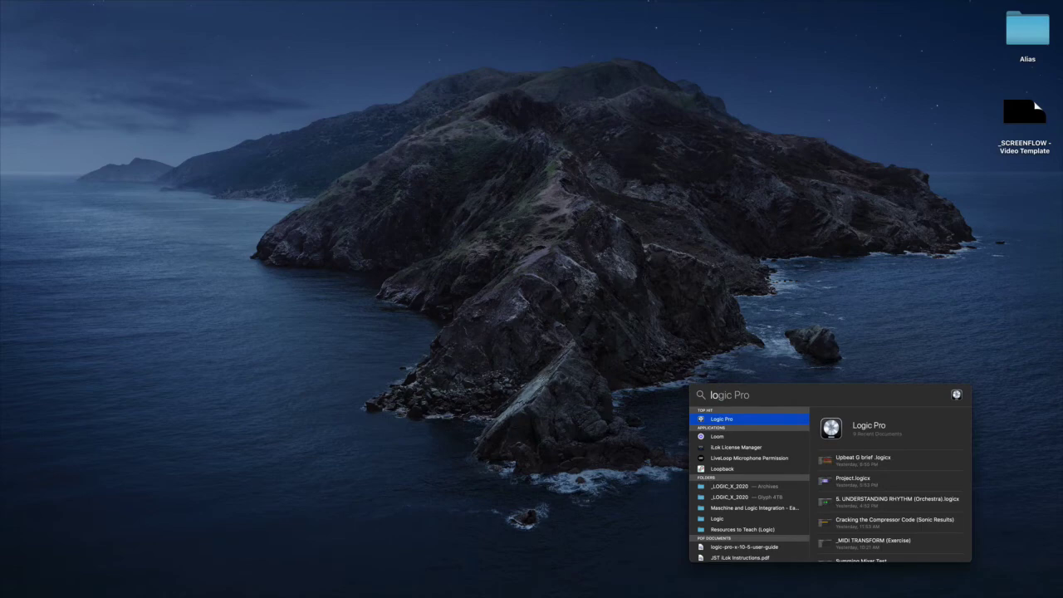
key("Return")
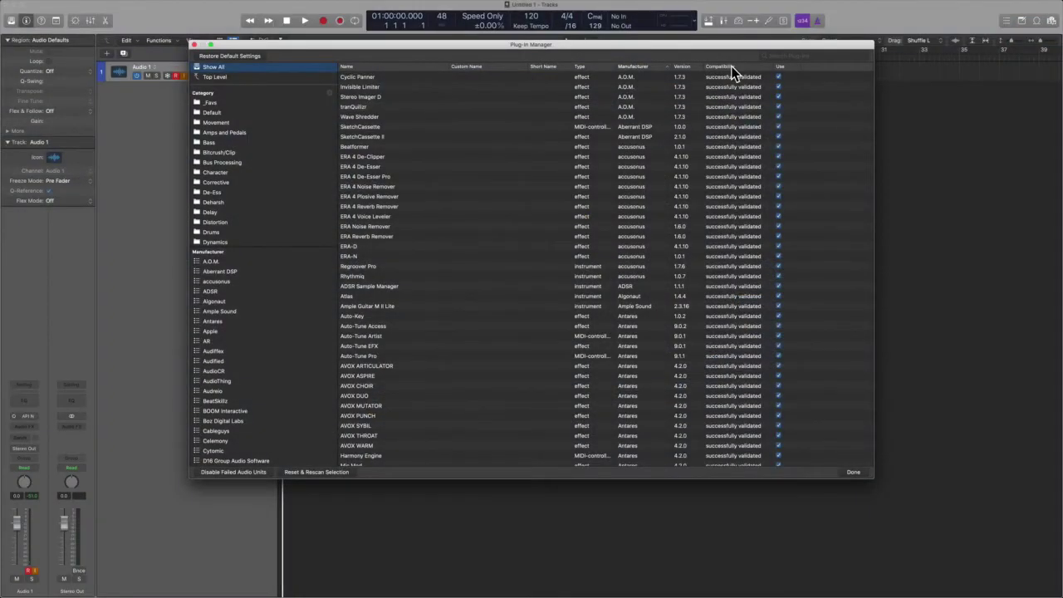
left_click(731, 68)
scroll(734, 153, "down", 20)
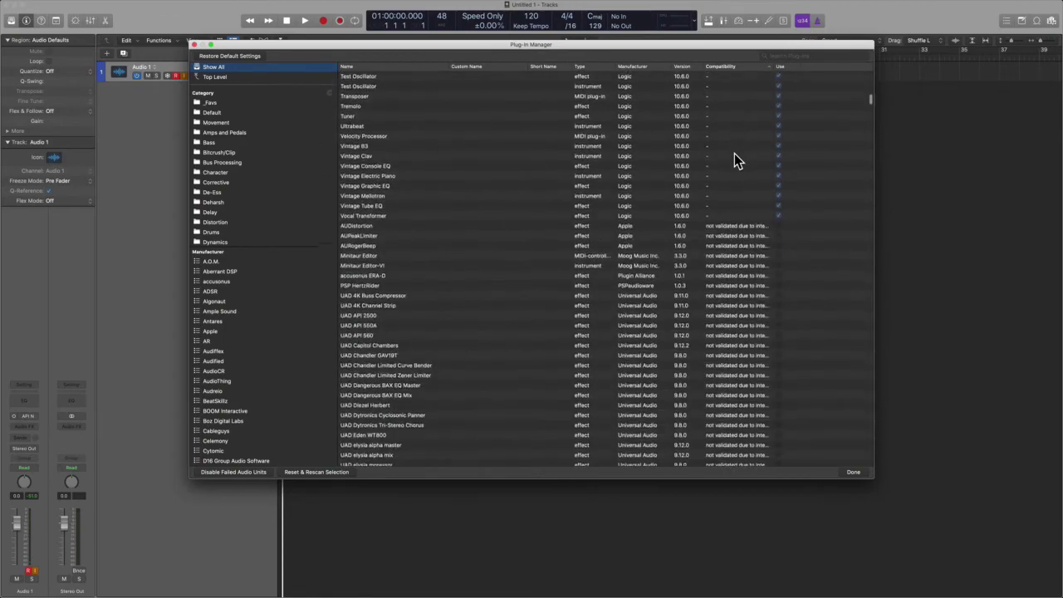
left_click(535, 246)
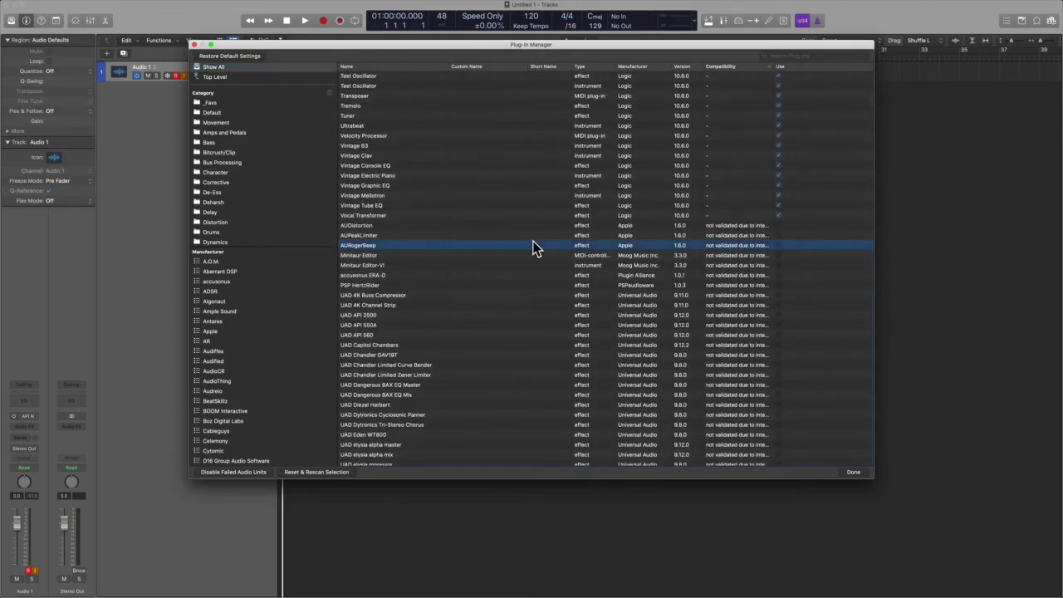
scroll(532, 239, "down", 6)
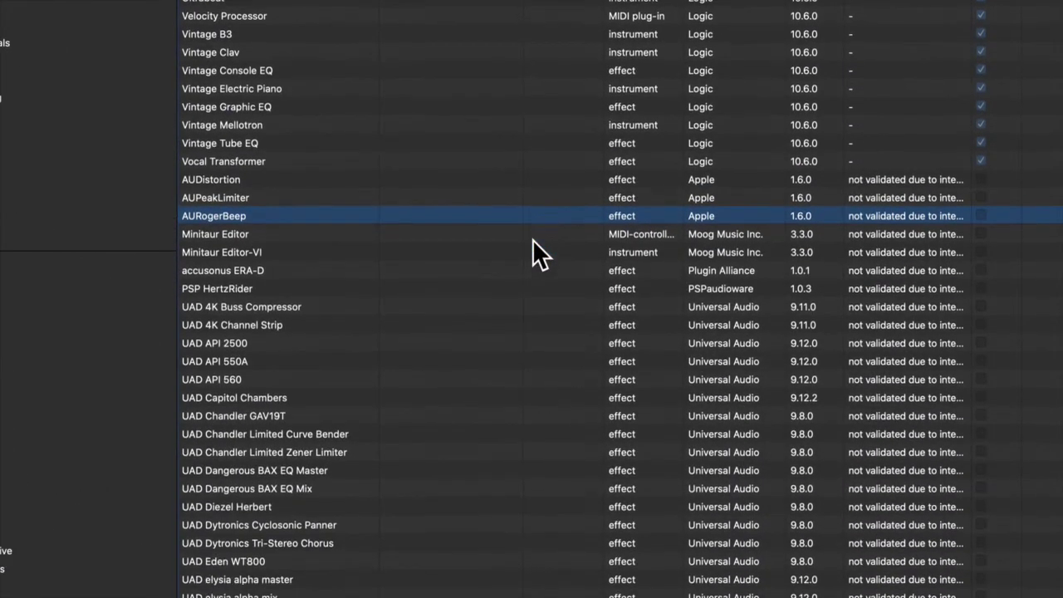
scroll(533, 239, "down", 8)
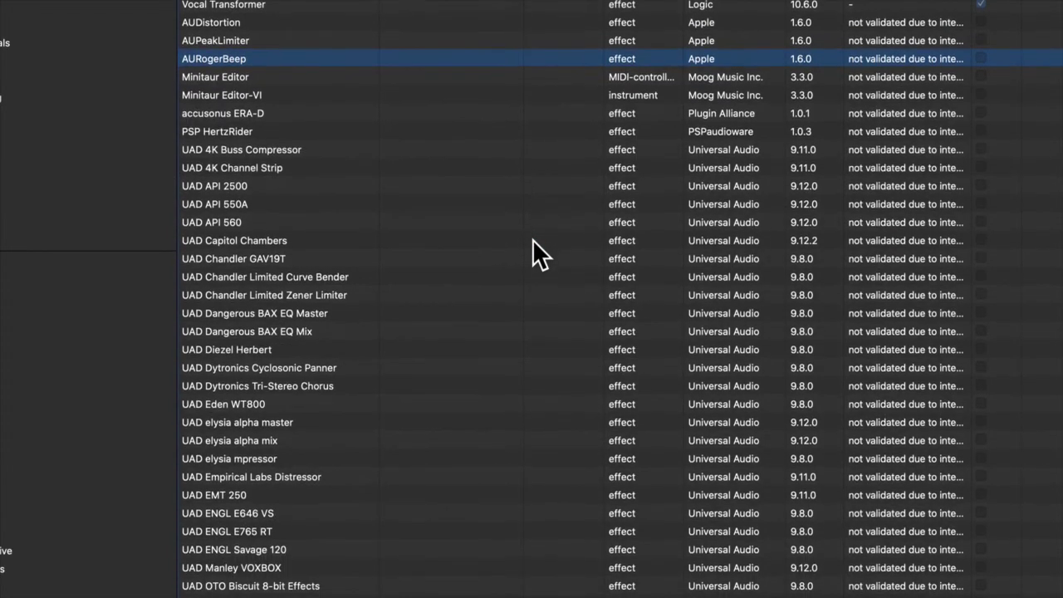
scroll(764, 373, "up", 3)
scroll(789, 408, "up", 10)
scroll(789, 405, "down", 5)
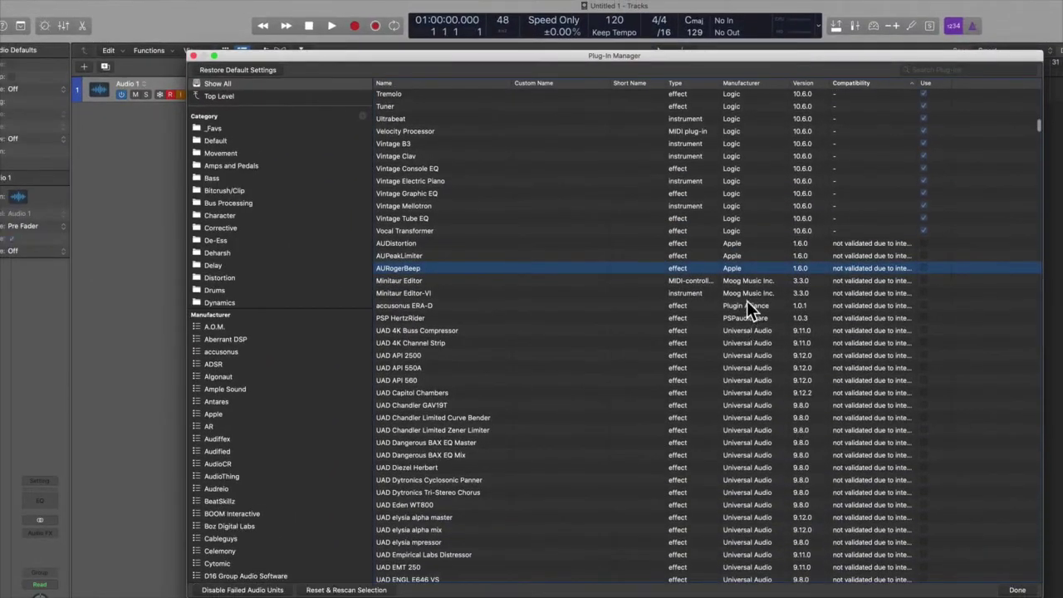
scroll(465, 295, "down", 1)
left_click(411, 291)
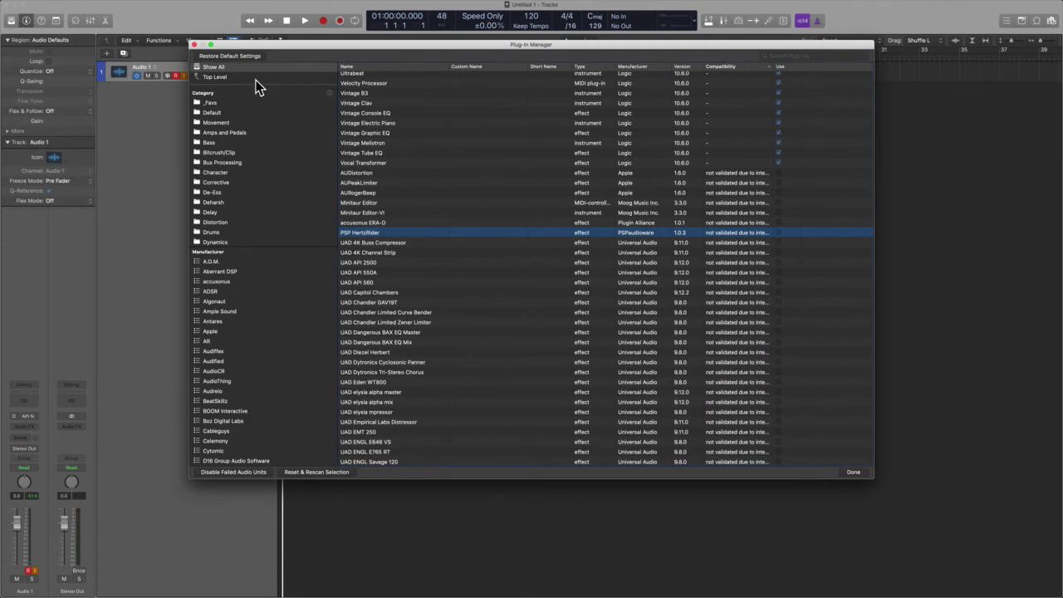
Search the plug-in list for 'psp he', then switch to the desktop with the Finder info window
left_click(817, 55)
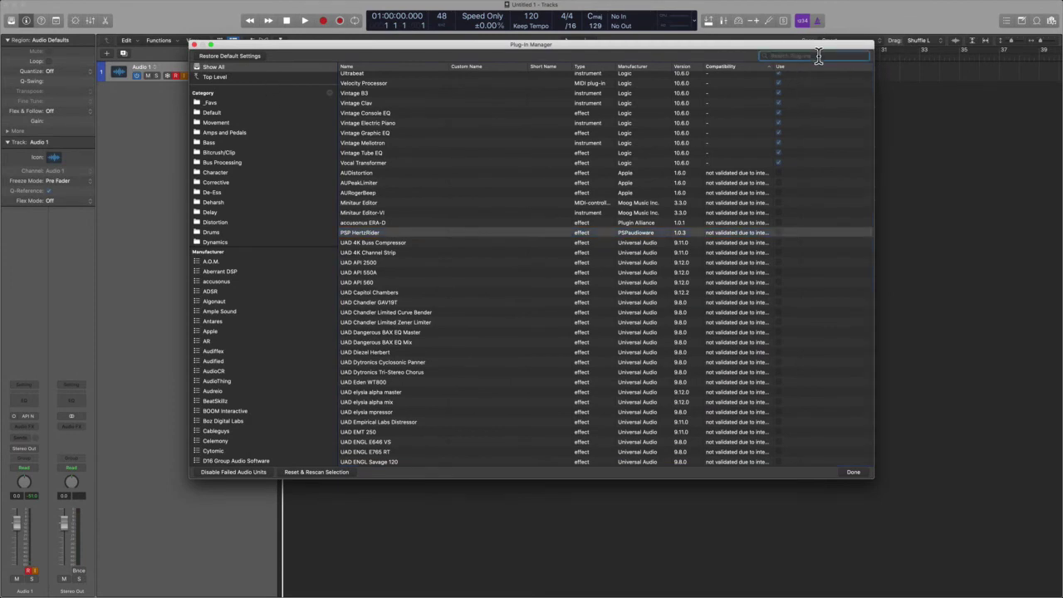
type("psp her")
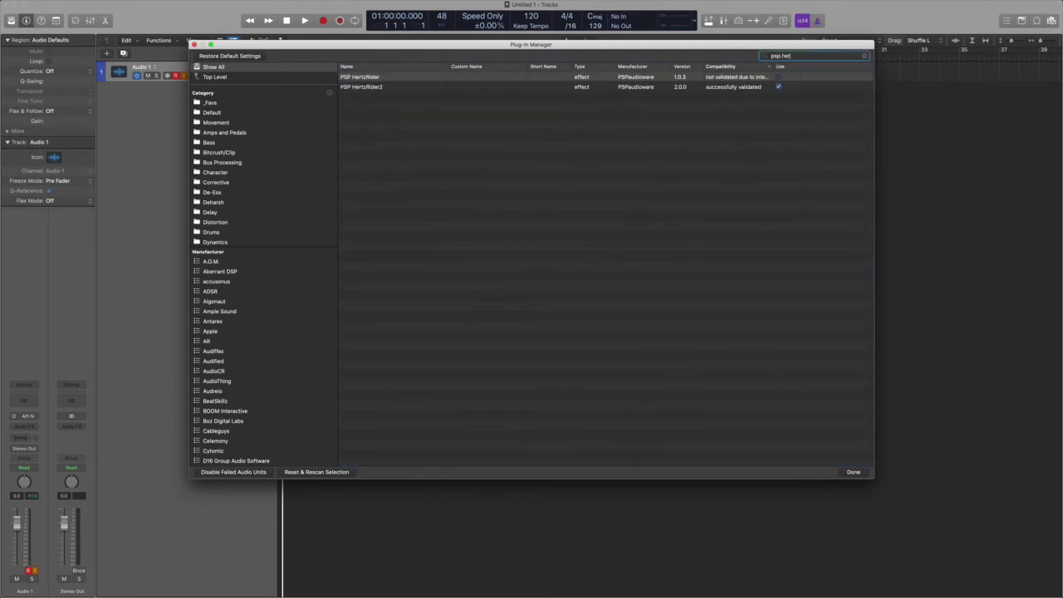
key("ctrl+Right")
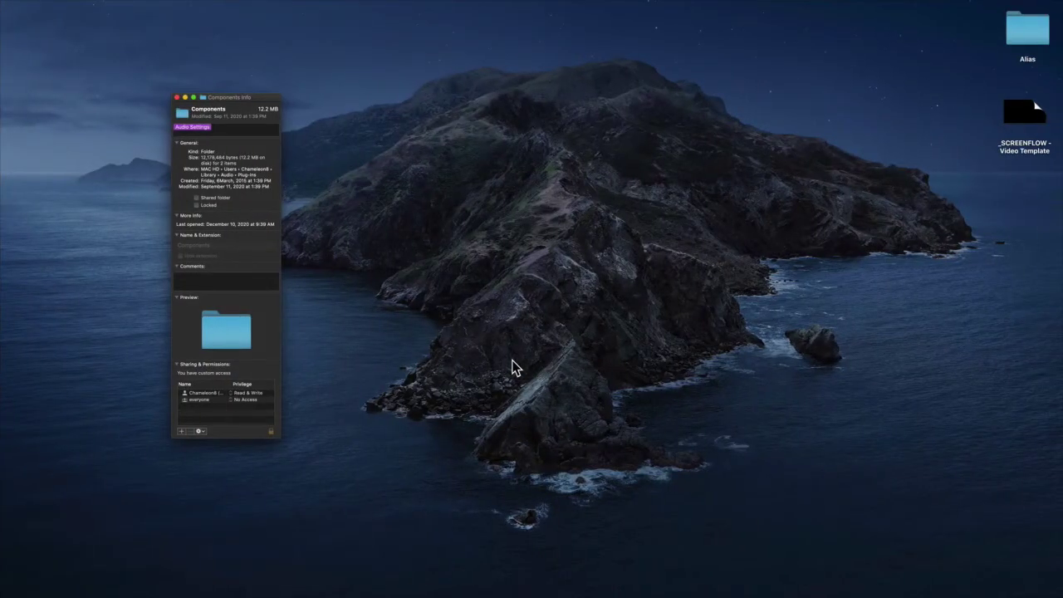
Trash PSP HertzRider.component from the Audio Settings Plug-Ins › Components folder
key("super+n")
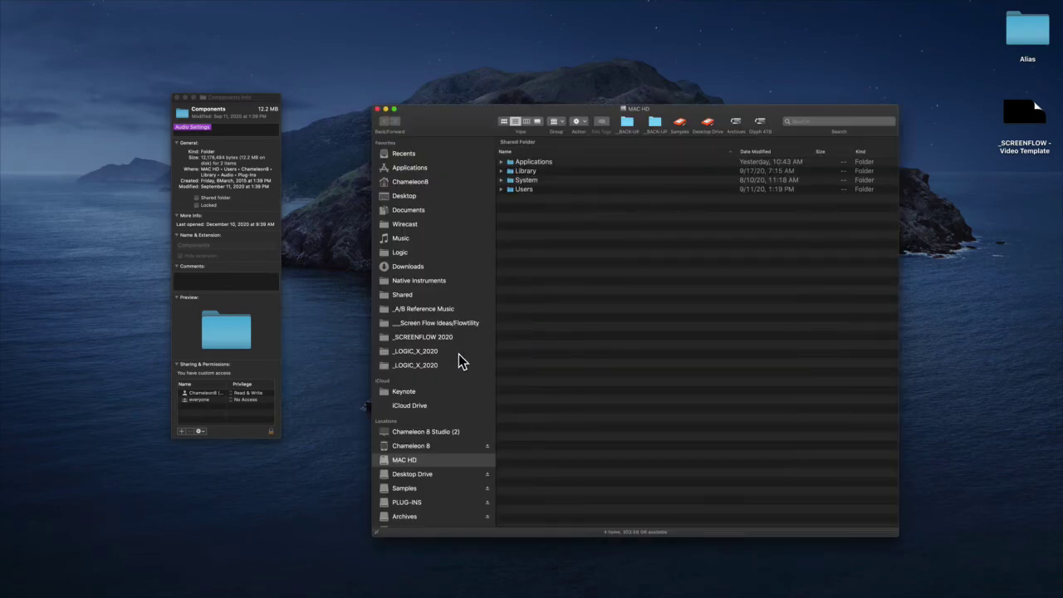
scroll(417, 473, "down", 3)
left_click(425, 488)
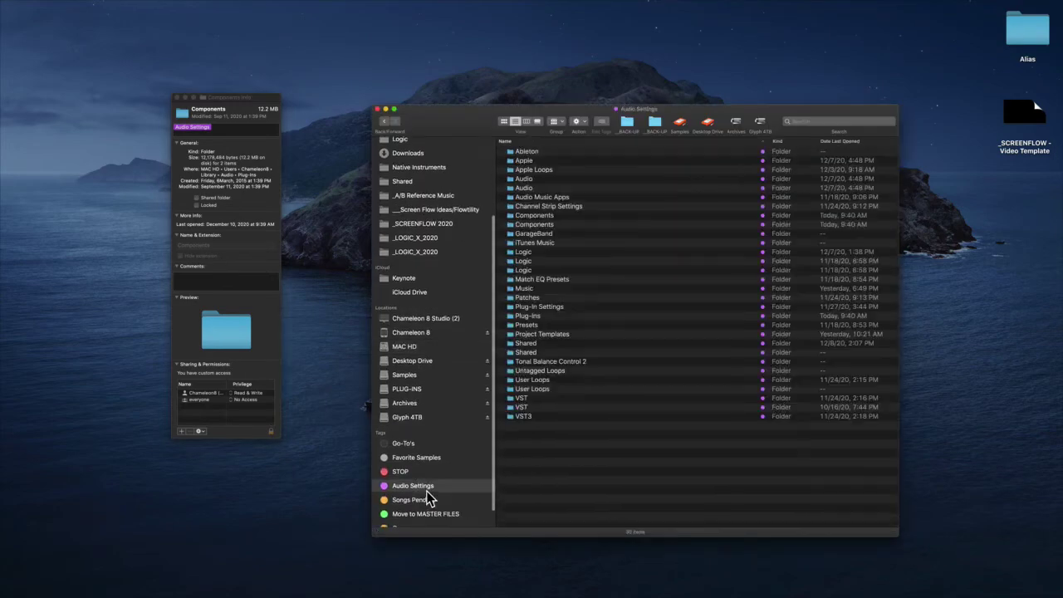
double_click(531, 316)
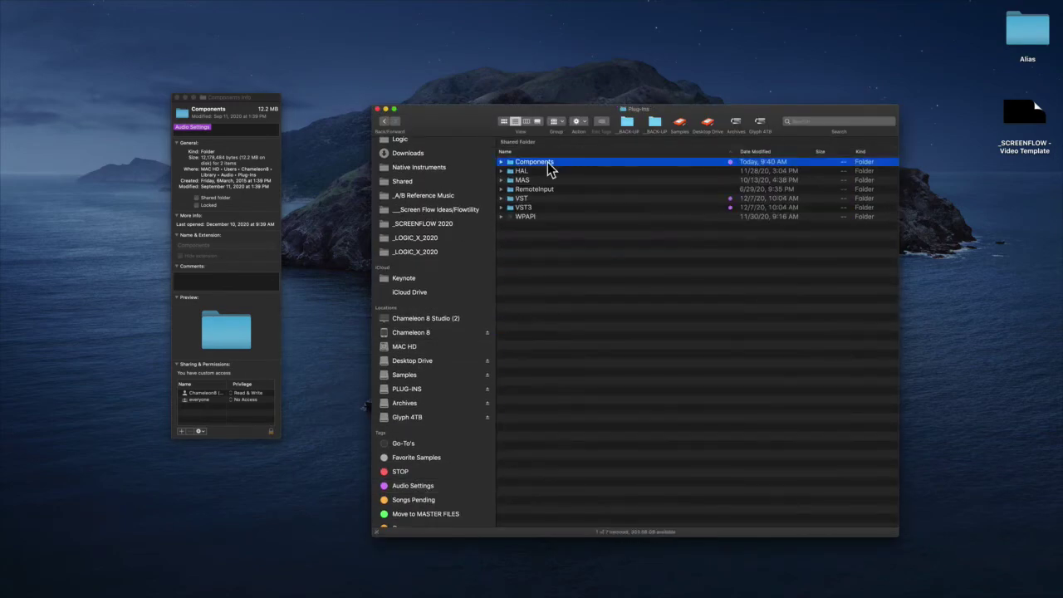
double_click(548, 166)
left_click(585, 231)
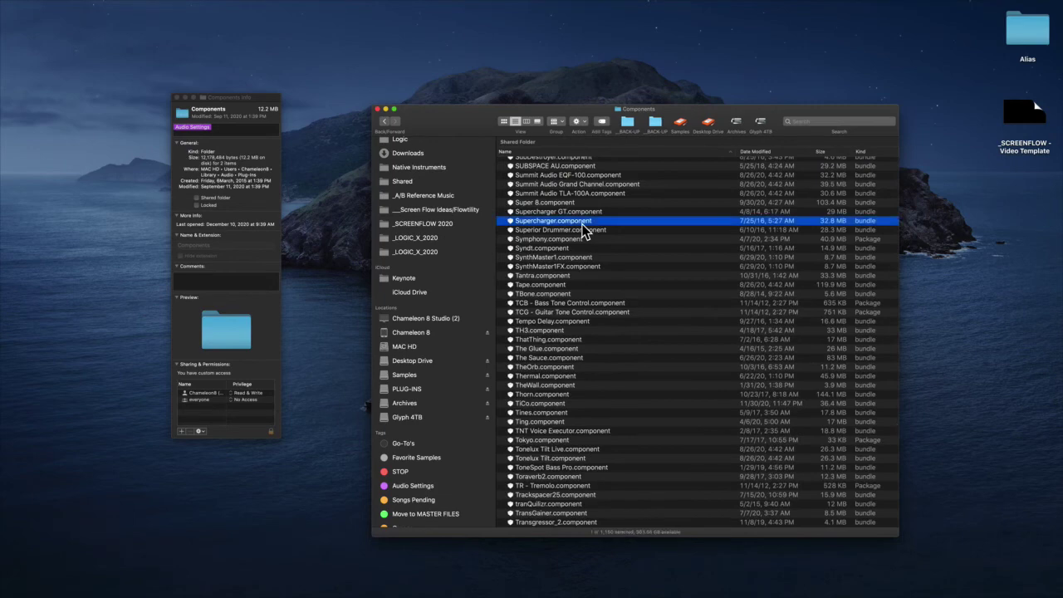
type("psp")
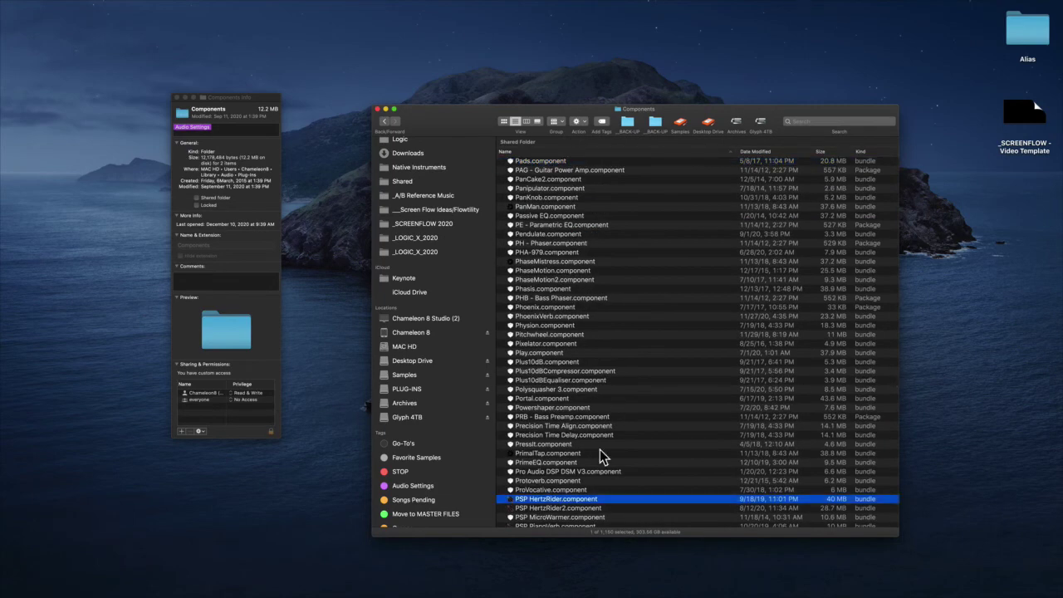
right_click(603, 499)
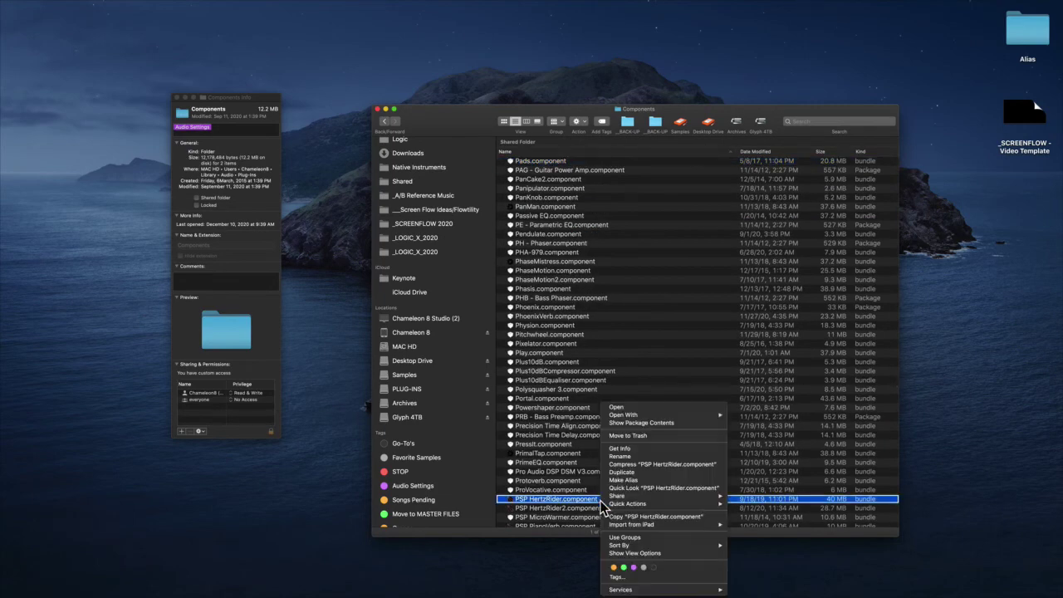
left_click(656, 435)
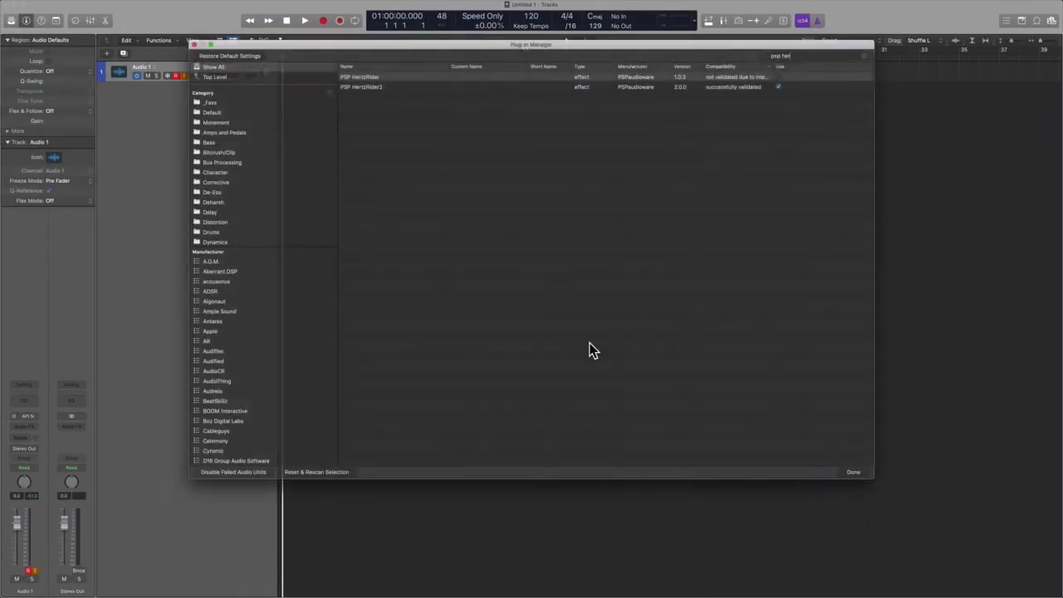
key("BackSpace")
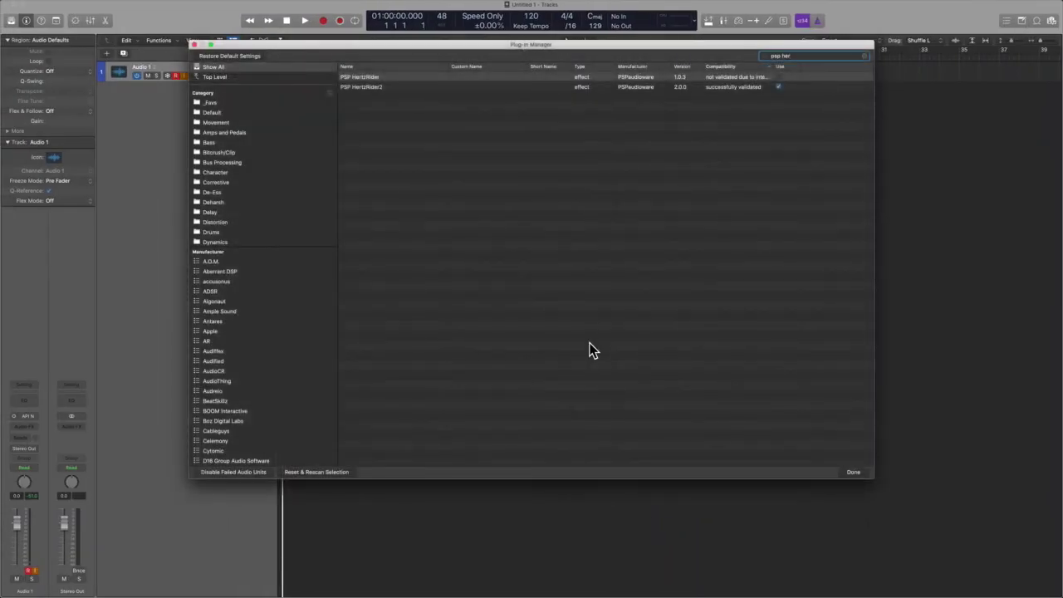